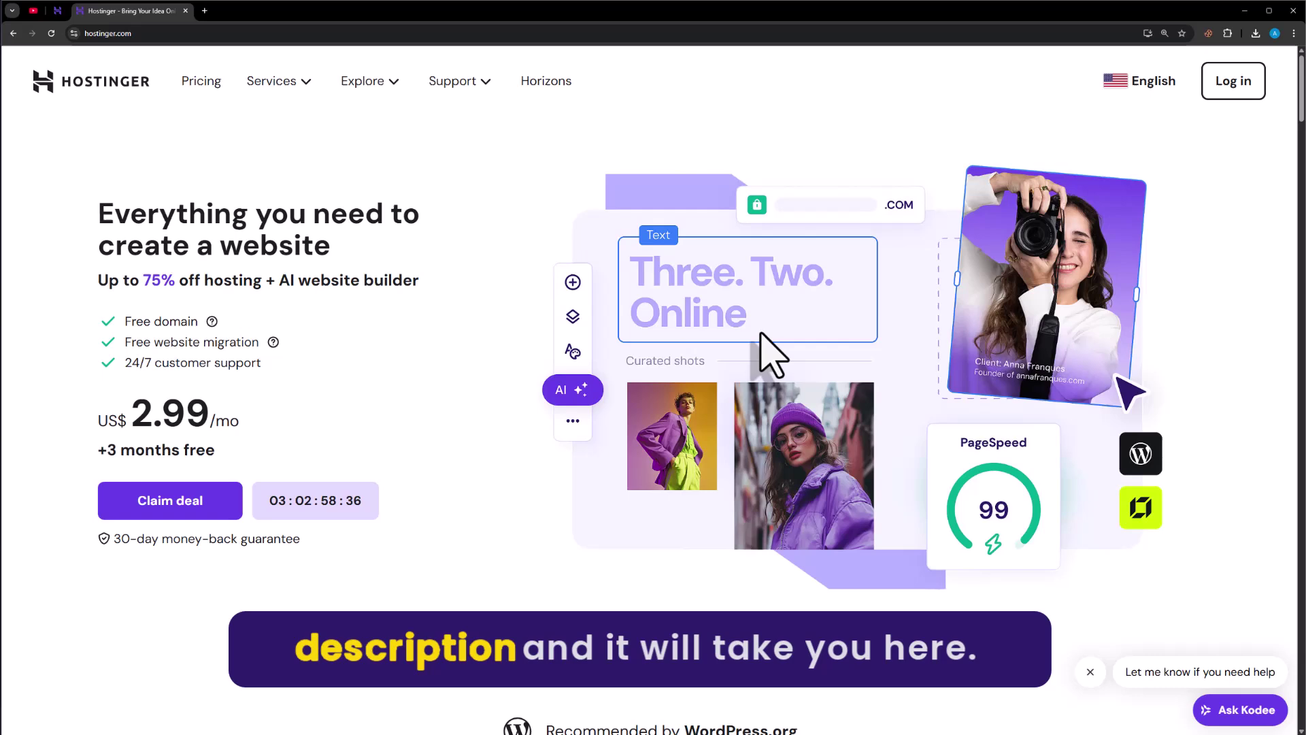
Highlight the up-to-75% off hosting offer on the Hostinger homepage.
scroll(680, 335, down, 2)
scroll(653, 333, up, 2)
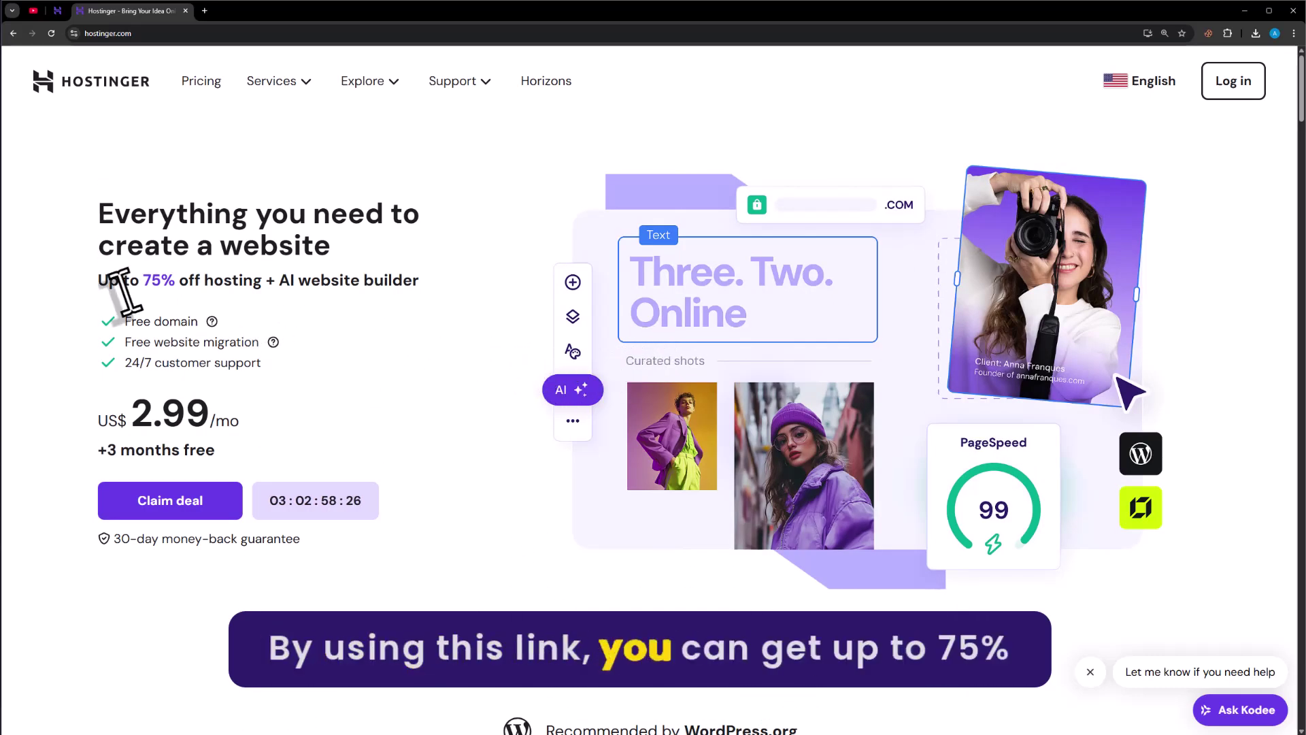
drag(153, 279, 259, 281)
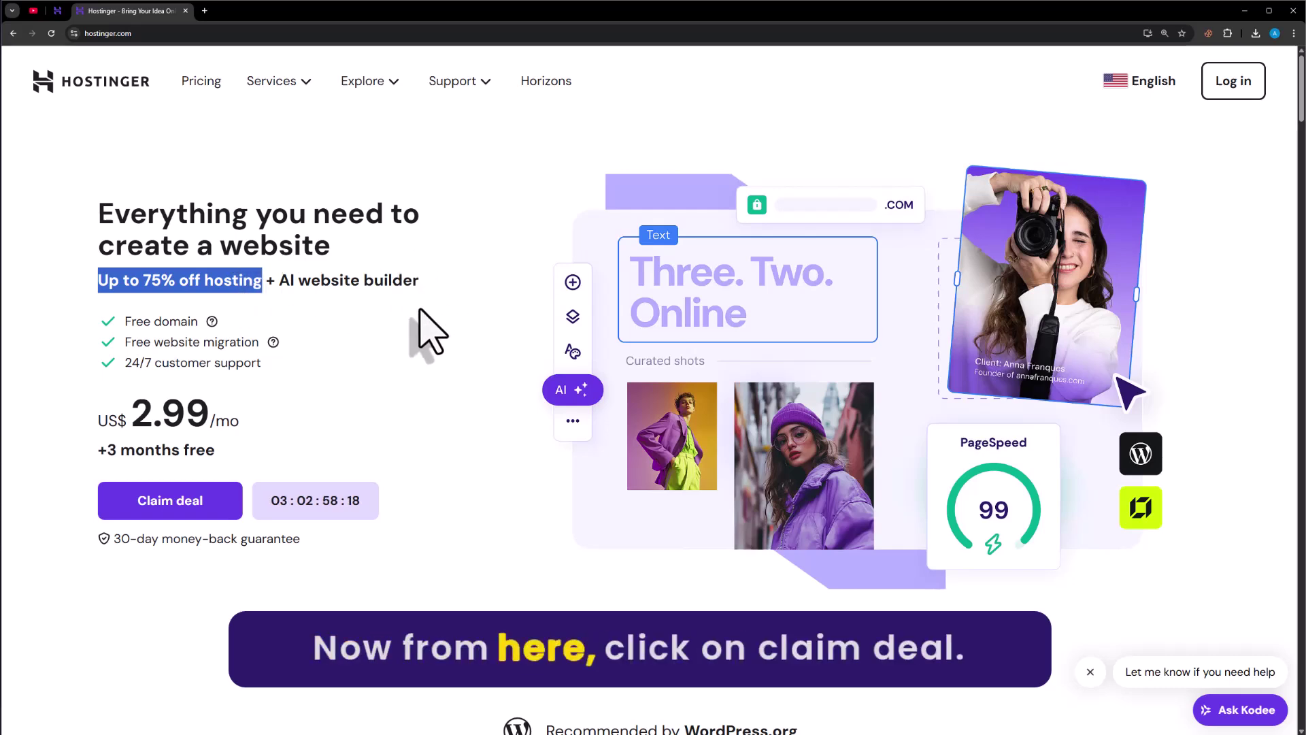
Jump to pricing and review the Premium, Business and Cloud Startup plan features.
click(198, 501)
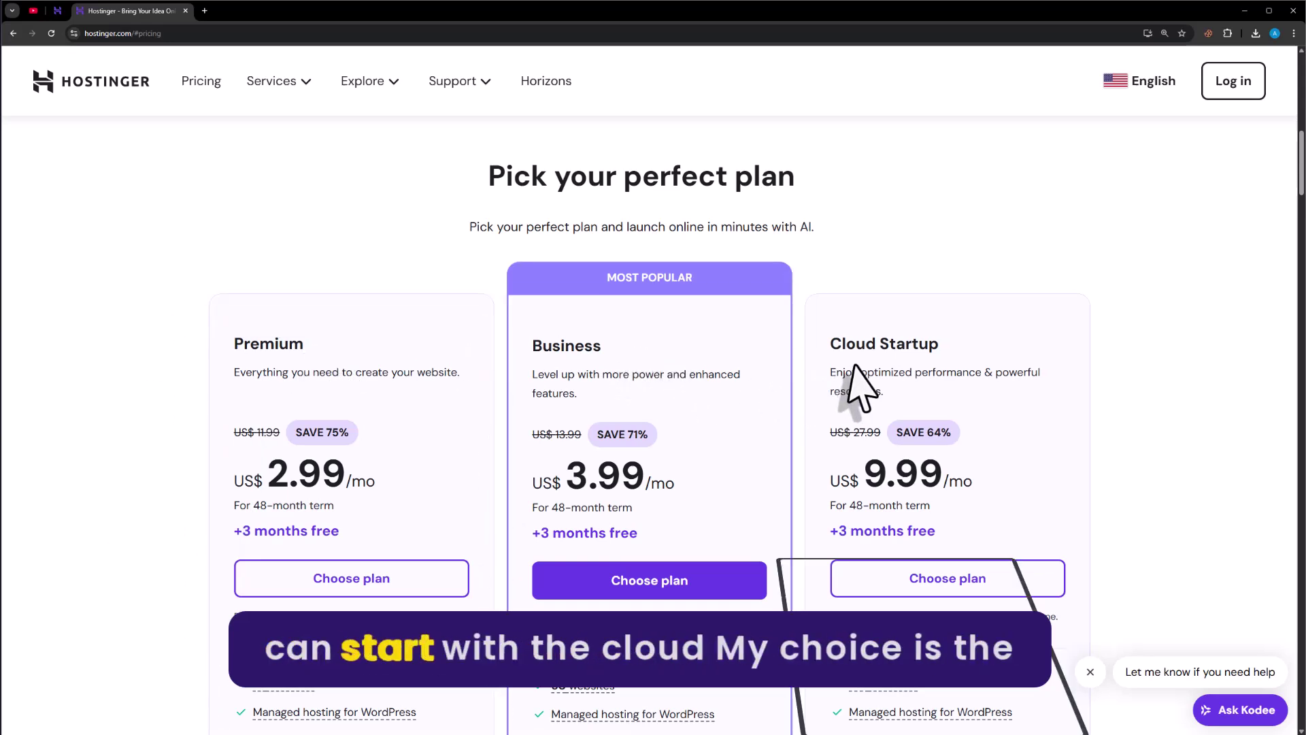
drag(856, 344, 997, 365)
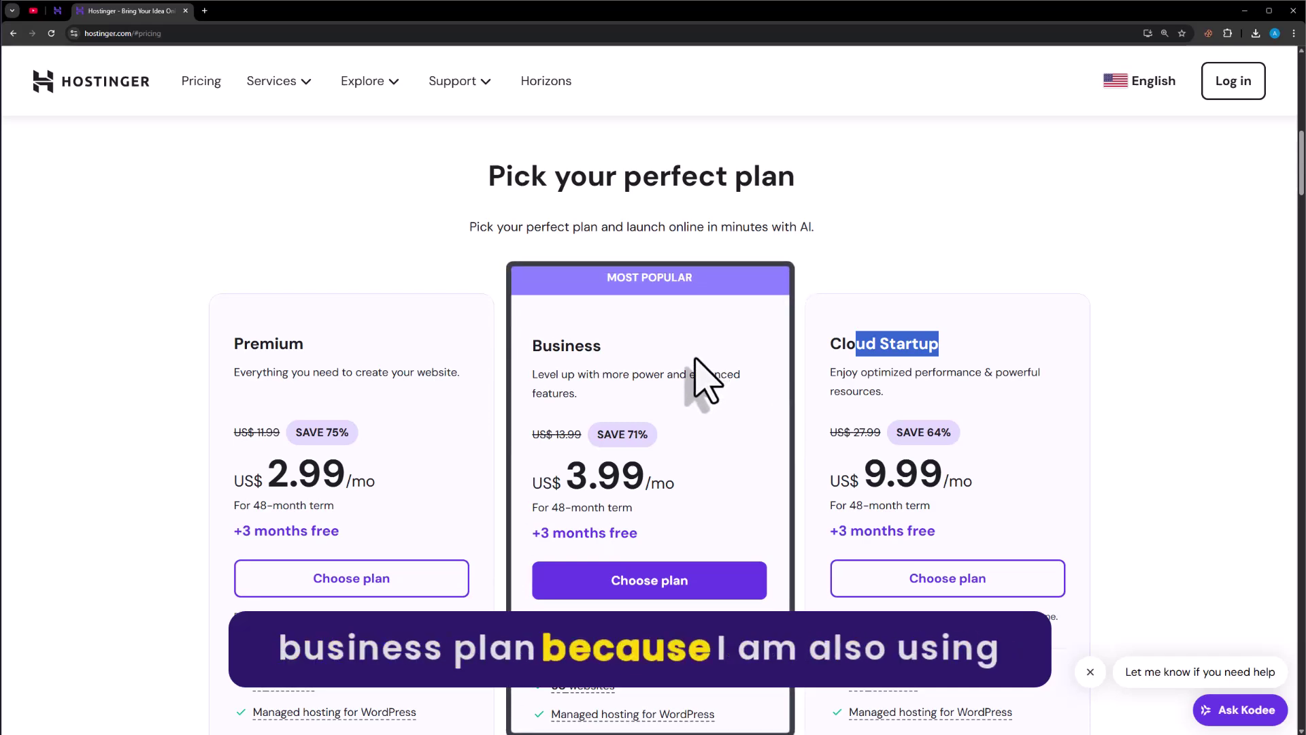
scroll(700, 381, down, 6)
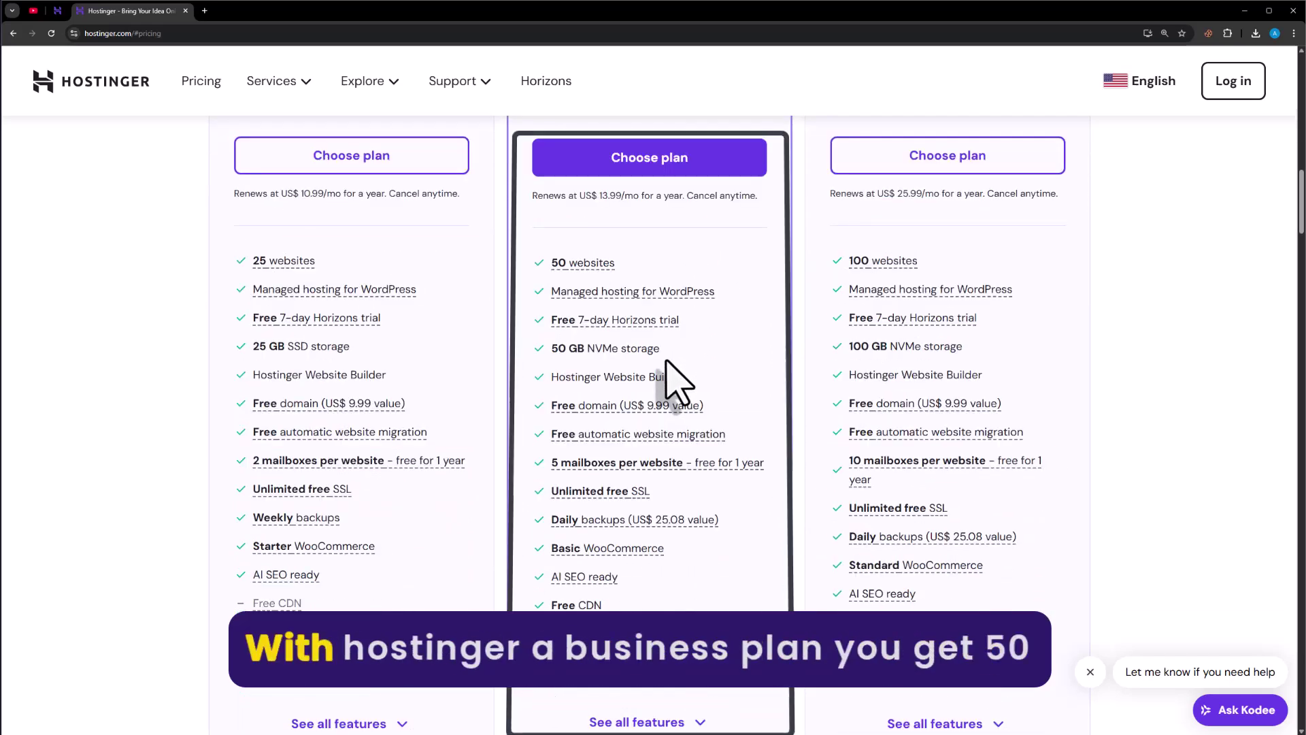
mouse_move(598, 264)
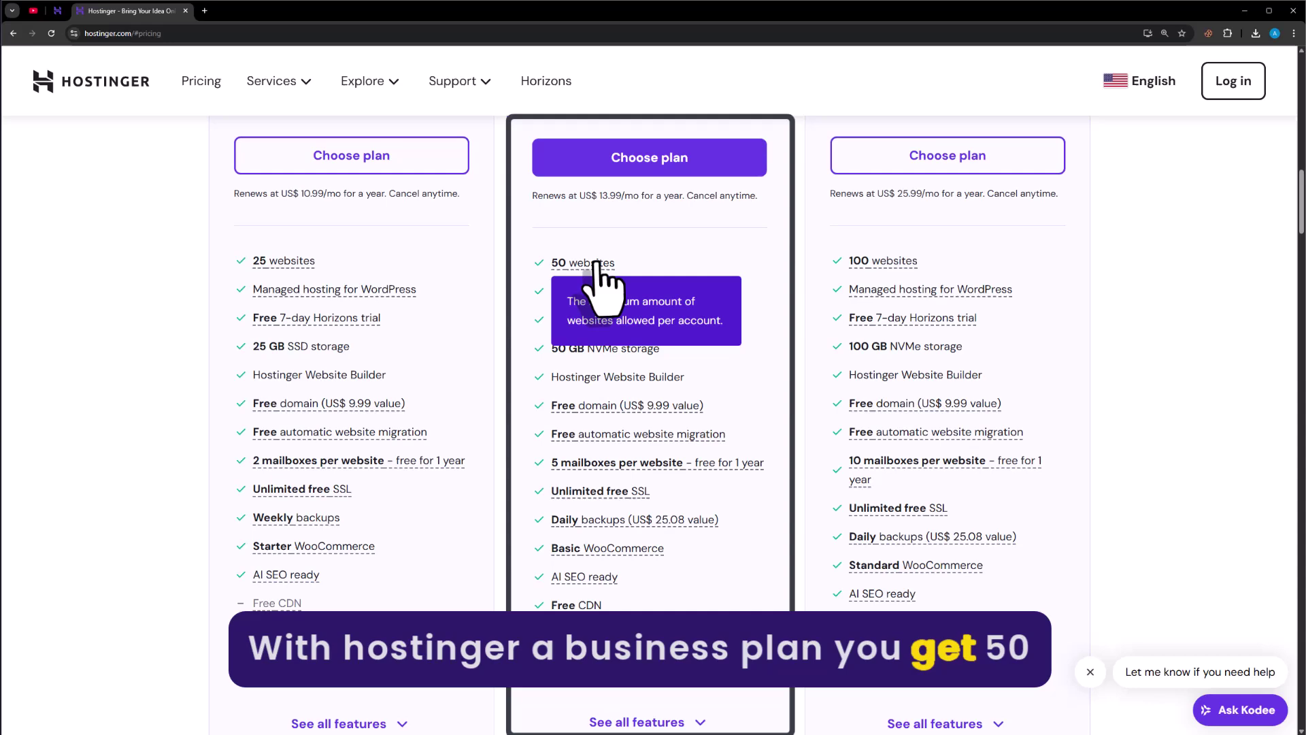
mouse_move(622, 521)
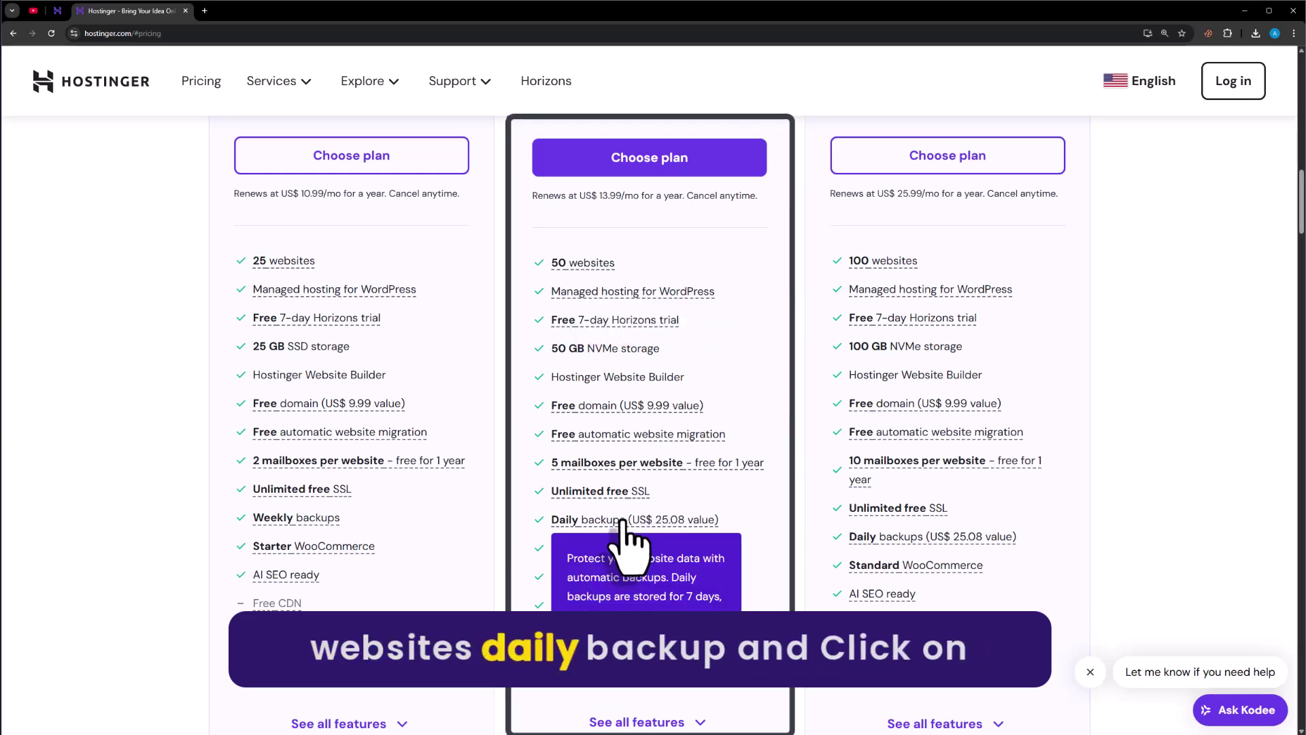
scroll(620, 522, up, 4)
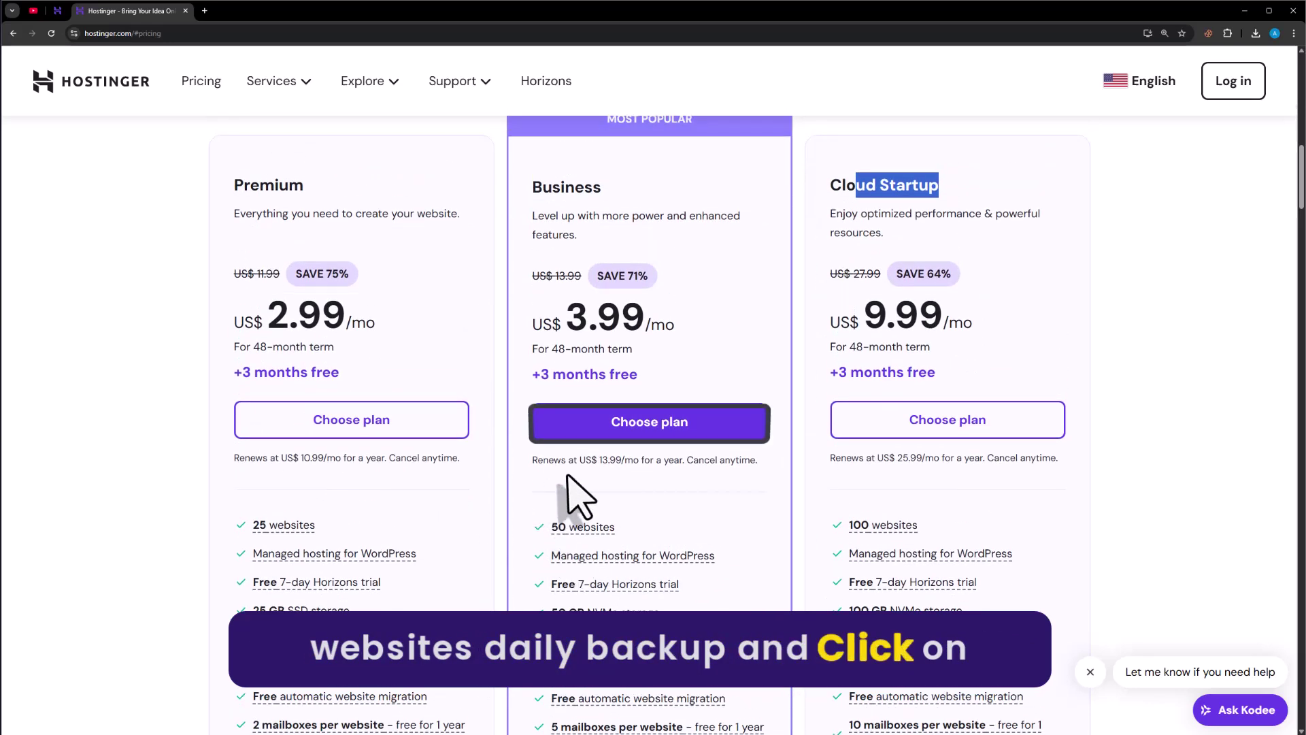
Choose the Business plan and keep the 48-month billing period at US$ 3.99/month.
click(752, 406)
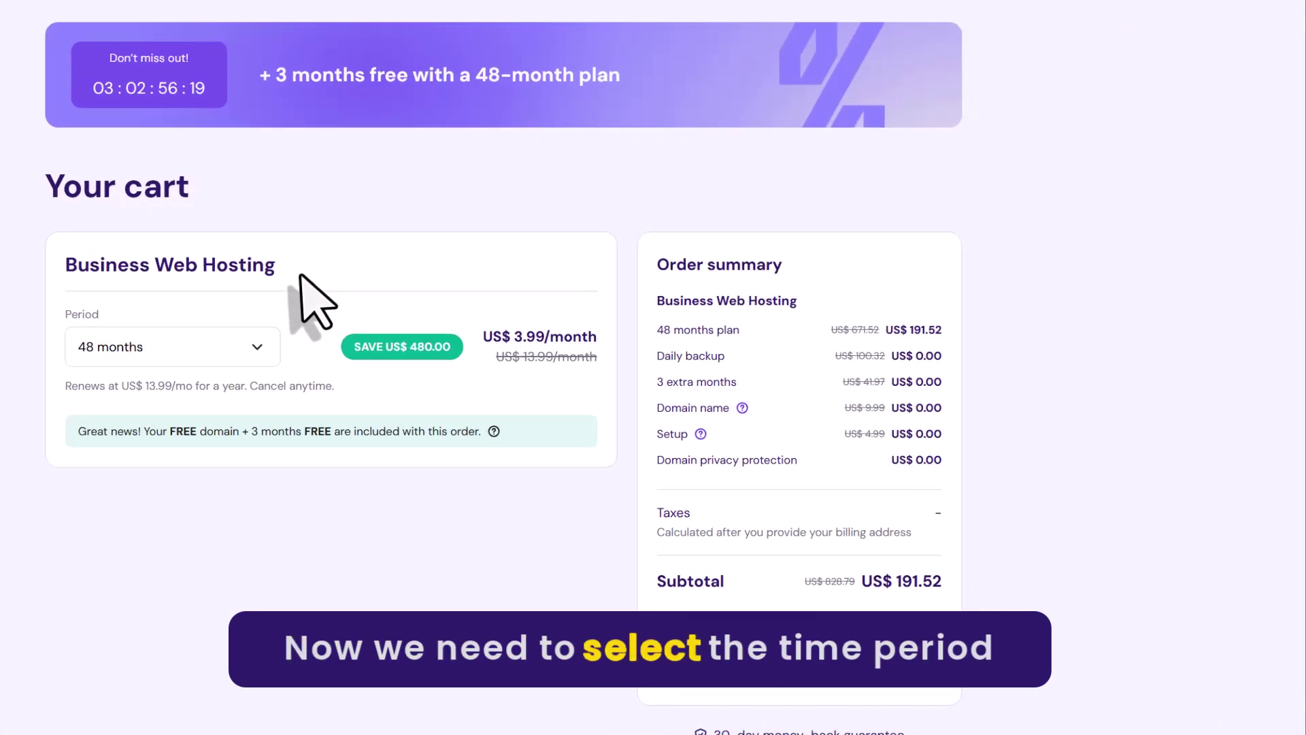
click(213, 350)
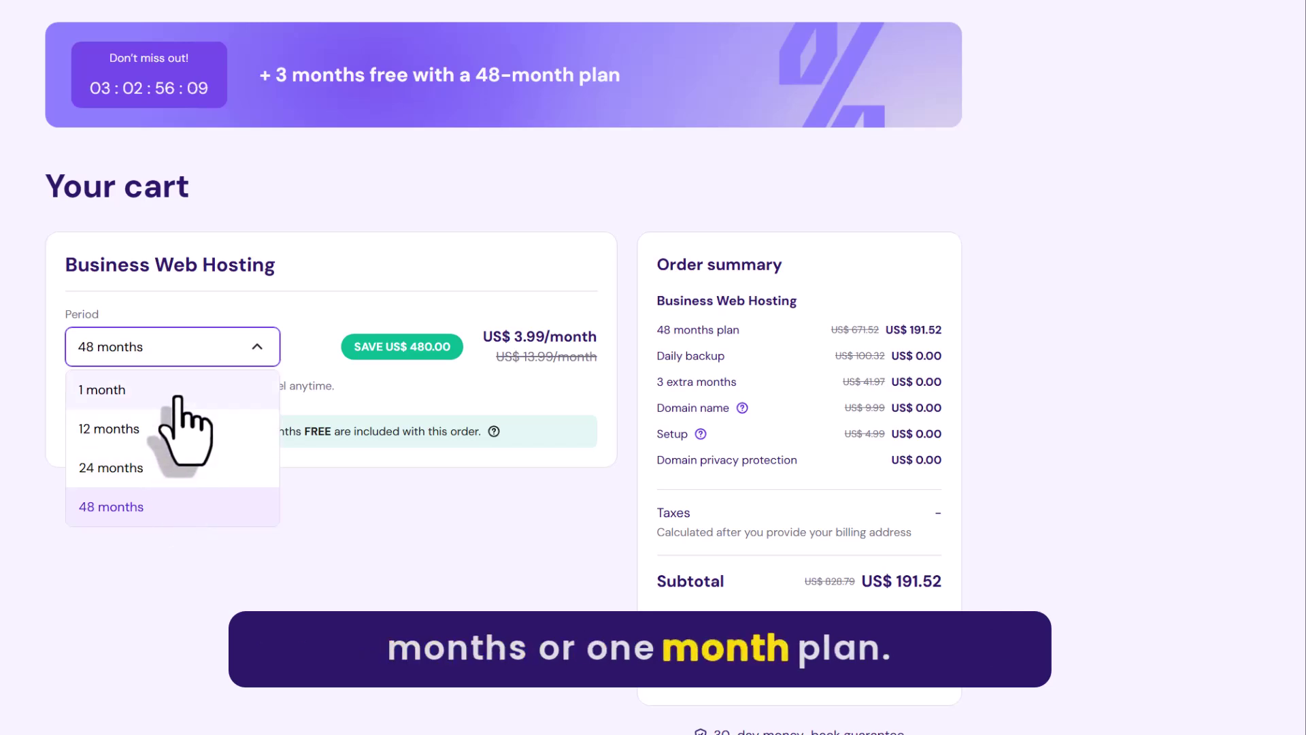
click(180, 511)
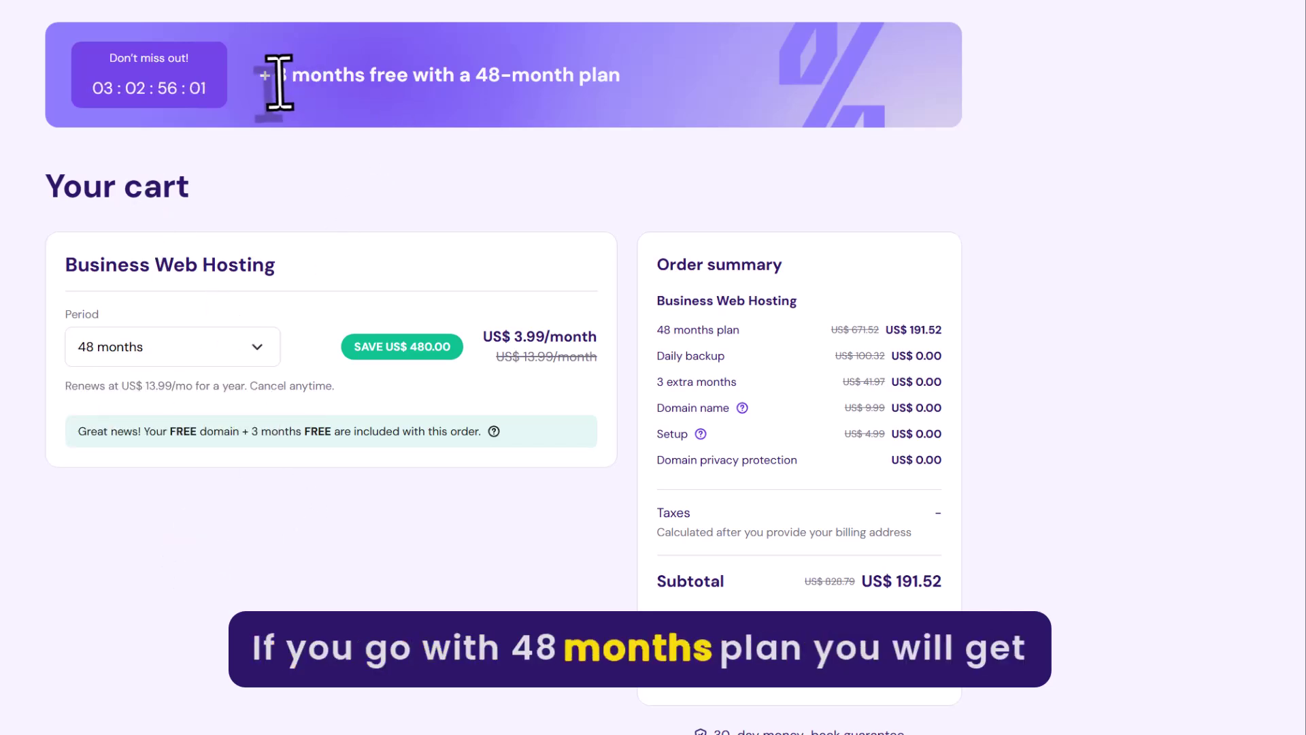
Apply coupon code 'AT' for 5% off, lowering the subtotal to US$ 181.94.
drag(268, 81, 598, 79)
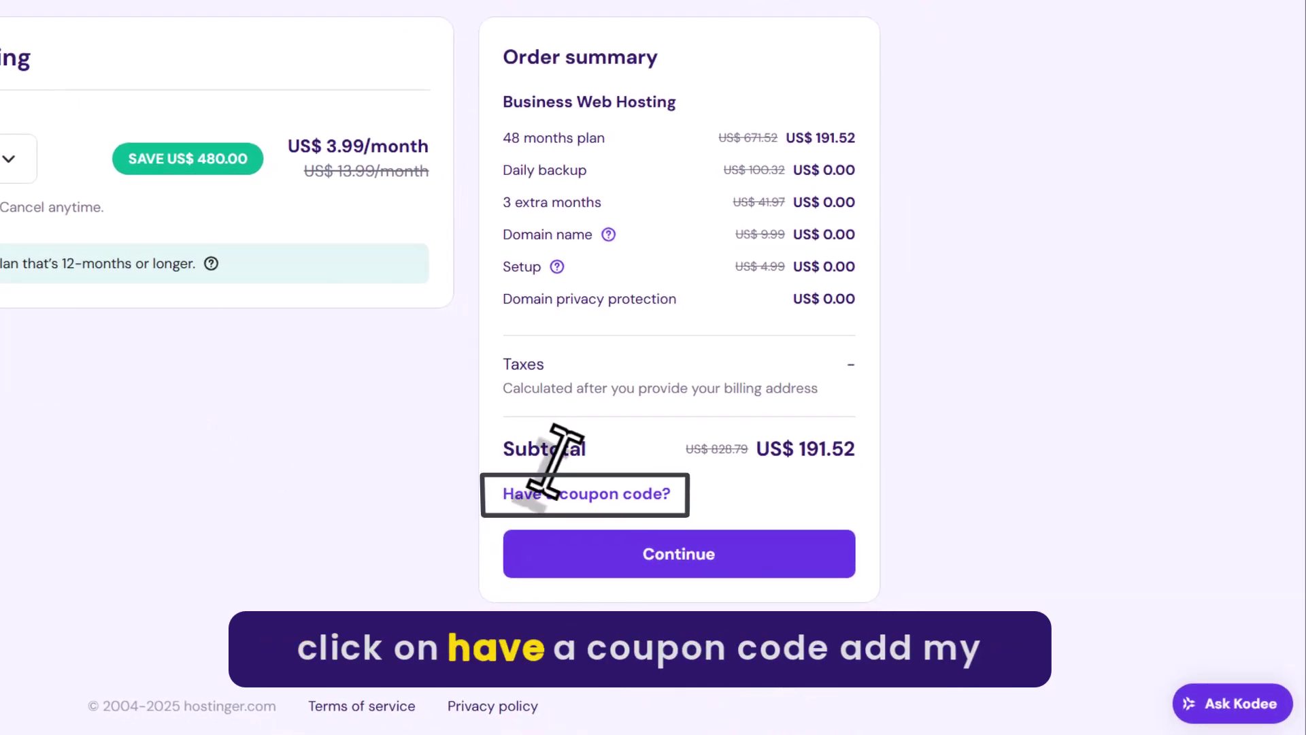
click(608, 496)
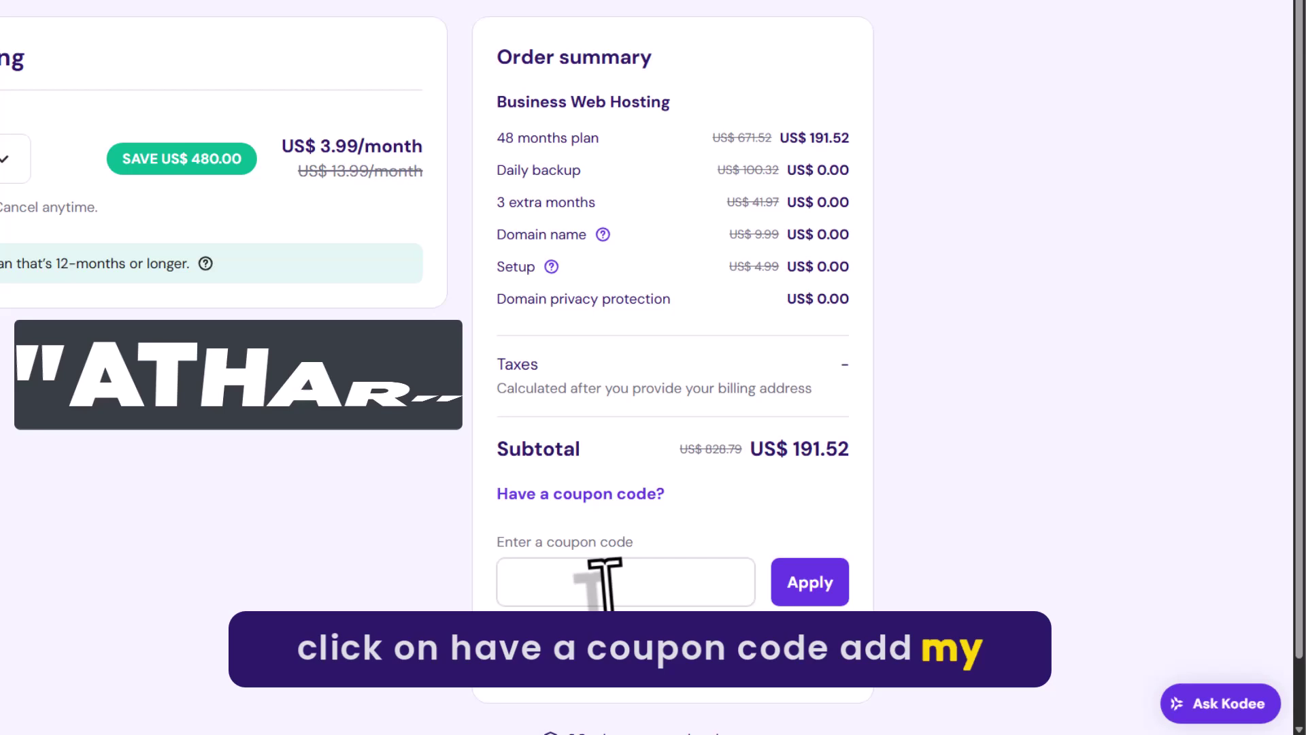
text(ATHAR)
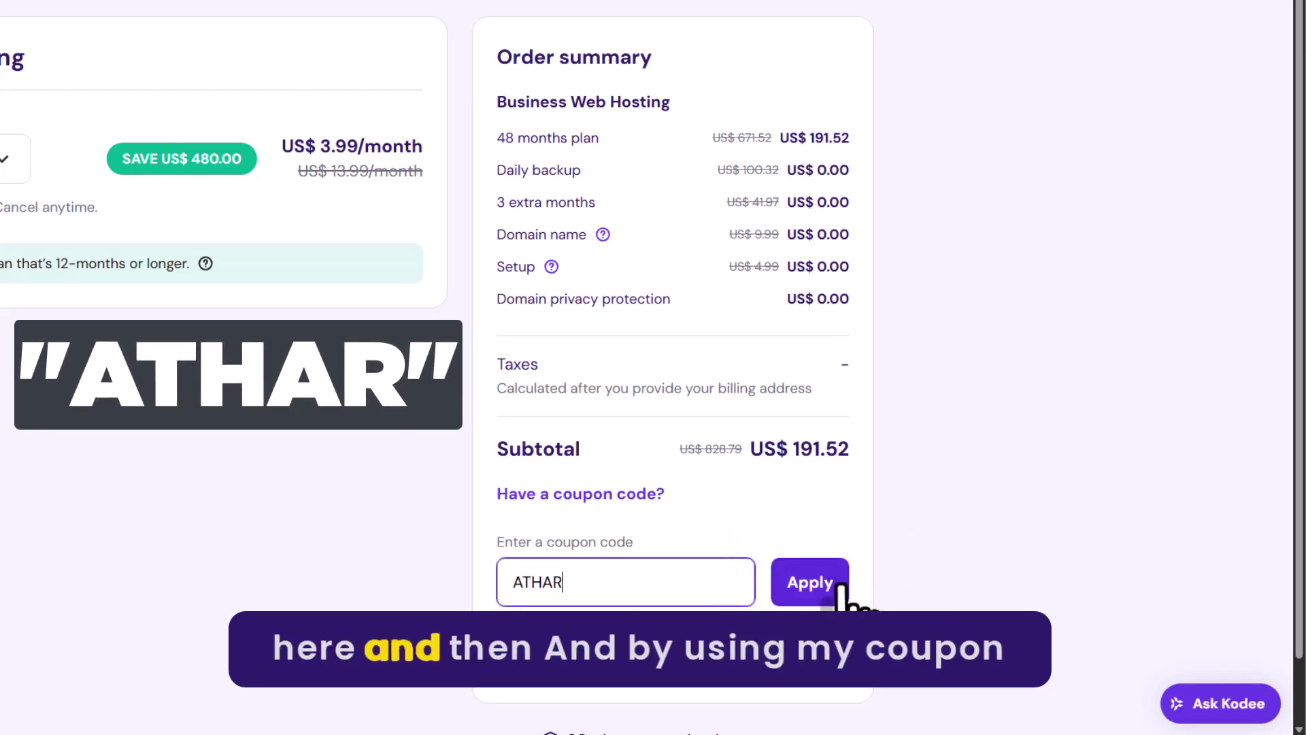
click(839, 583)
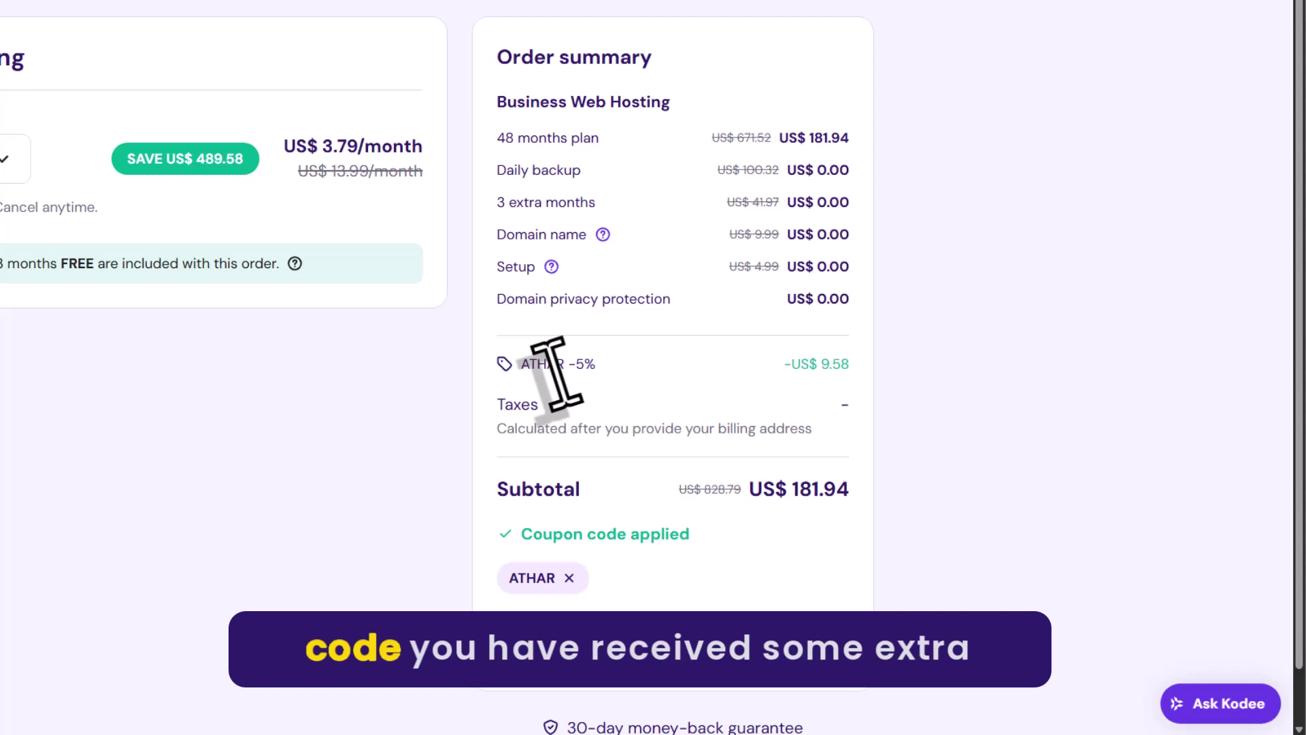
drag(524, 365, 838, 363)
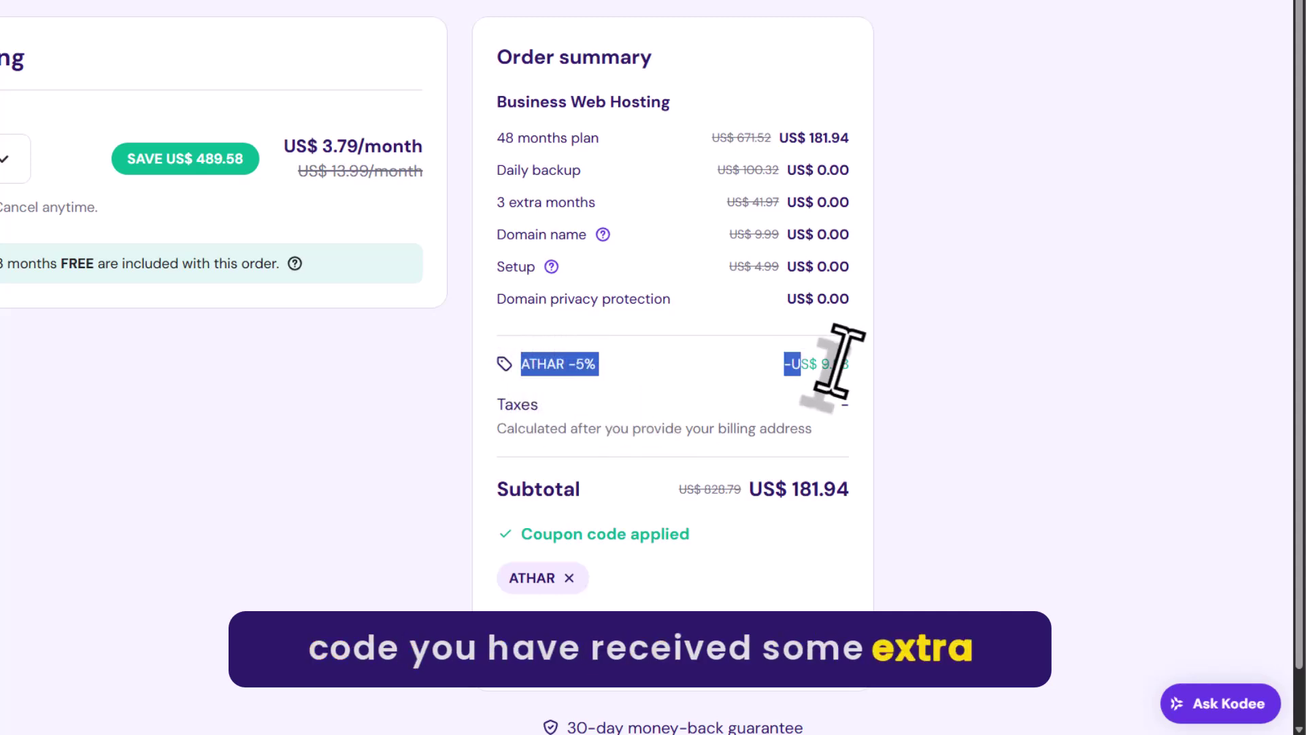
click(935, 371)
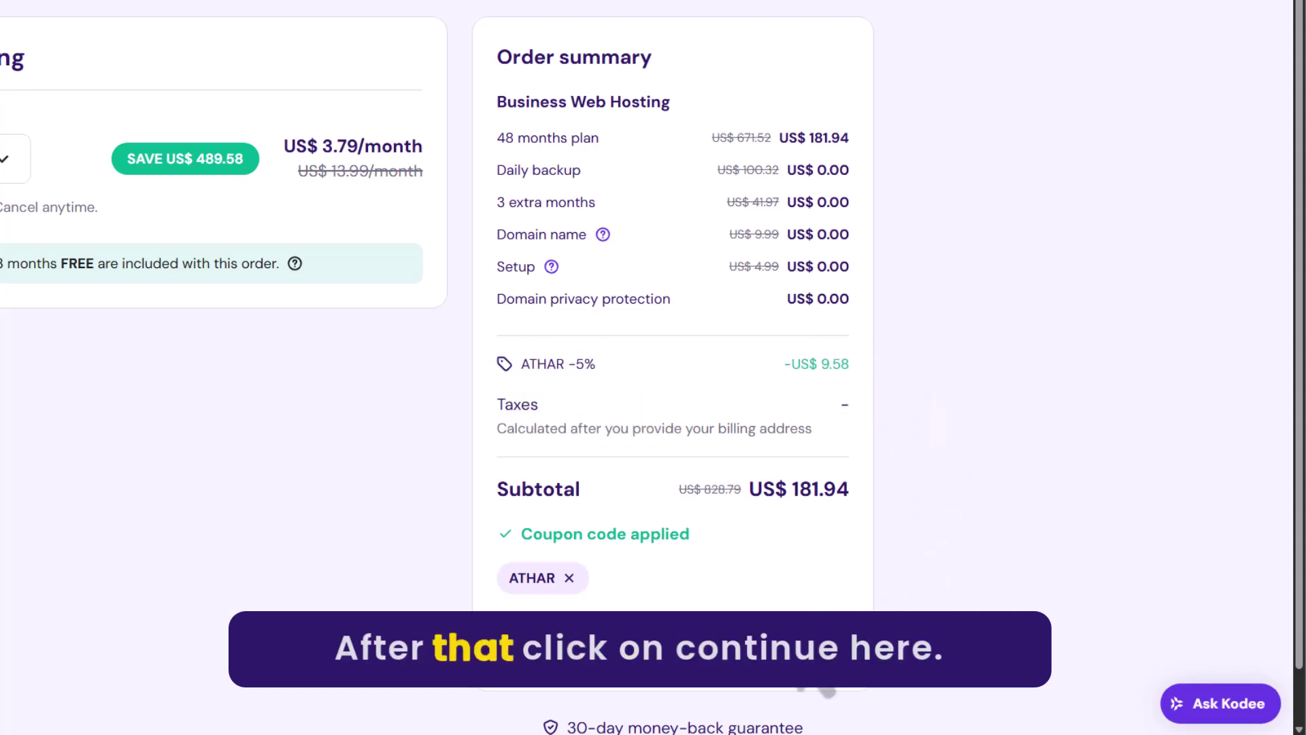
Continue to registration and reach the hPanel home listing Business Web Hosting.
click(707, 691)
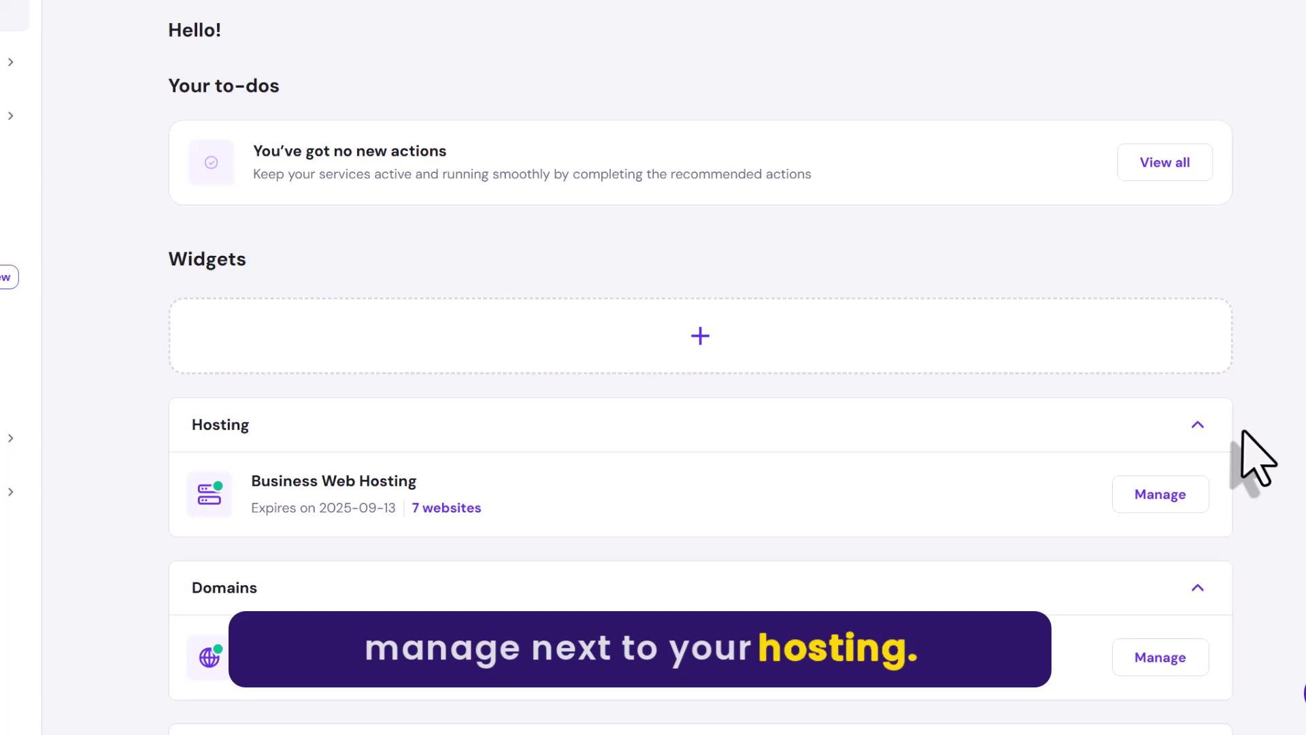
Open the website dashboard and switch it from atharweb.com to newsite.atharweb.com.
click(1160, 494)
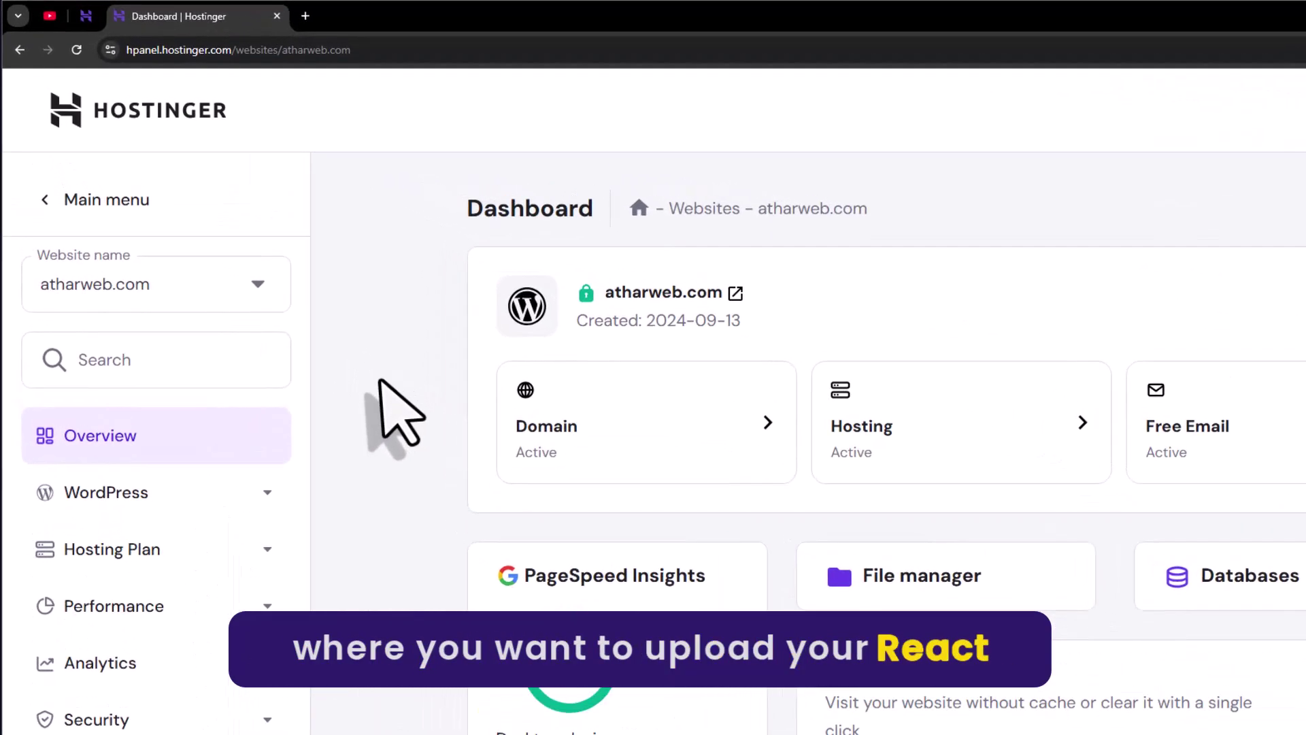
click(216, 298)
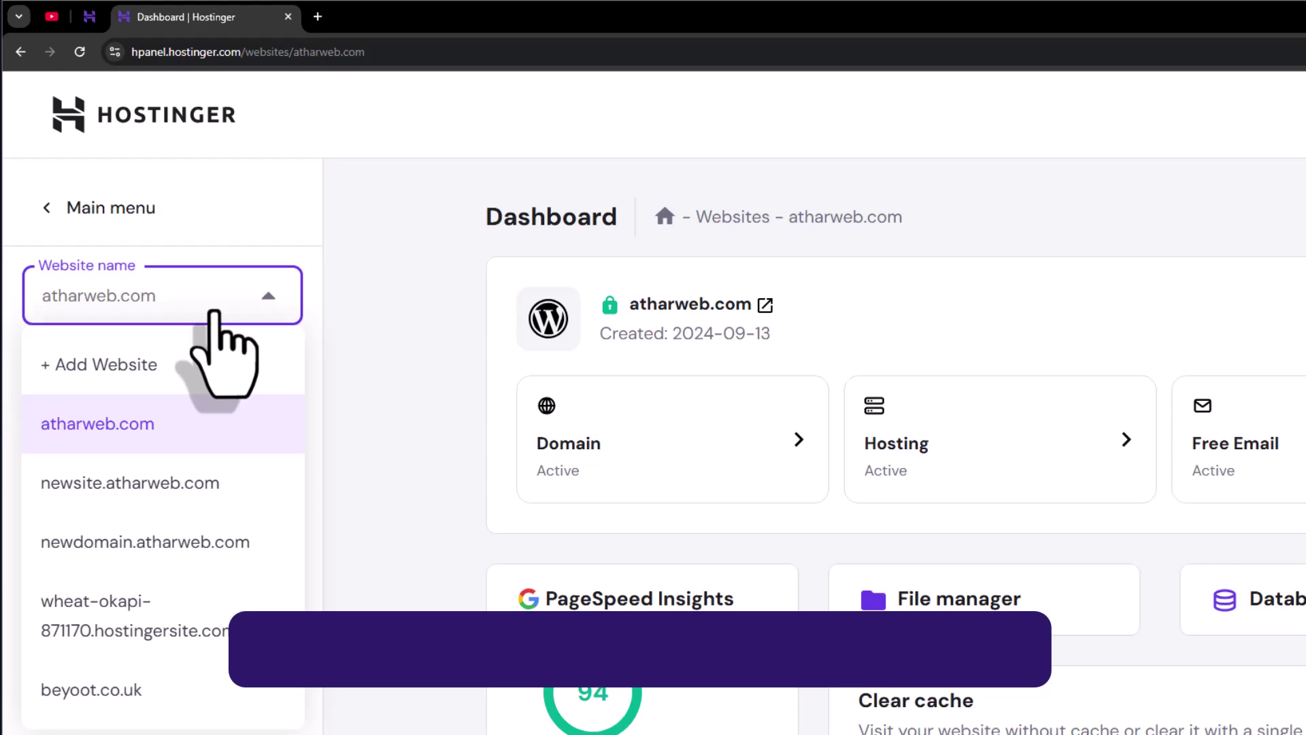
click(196, 476)
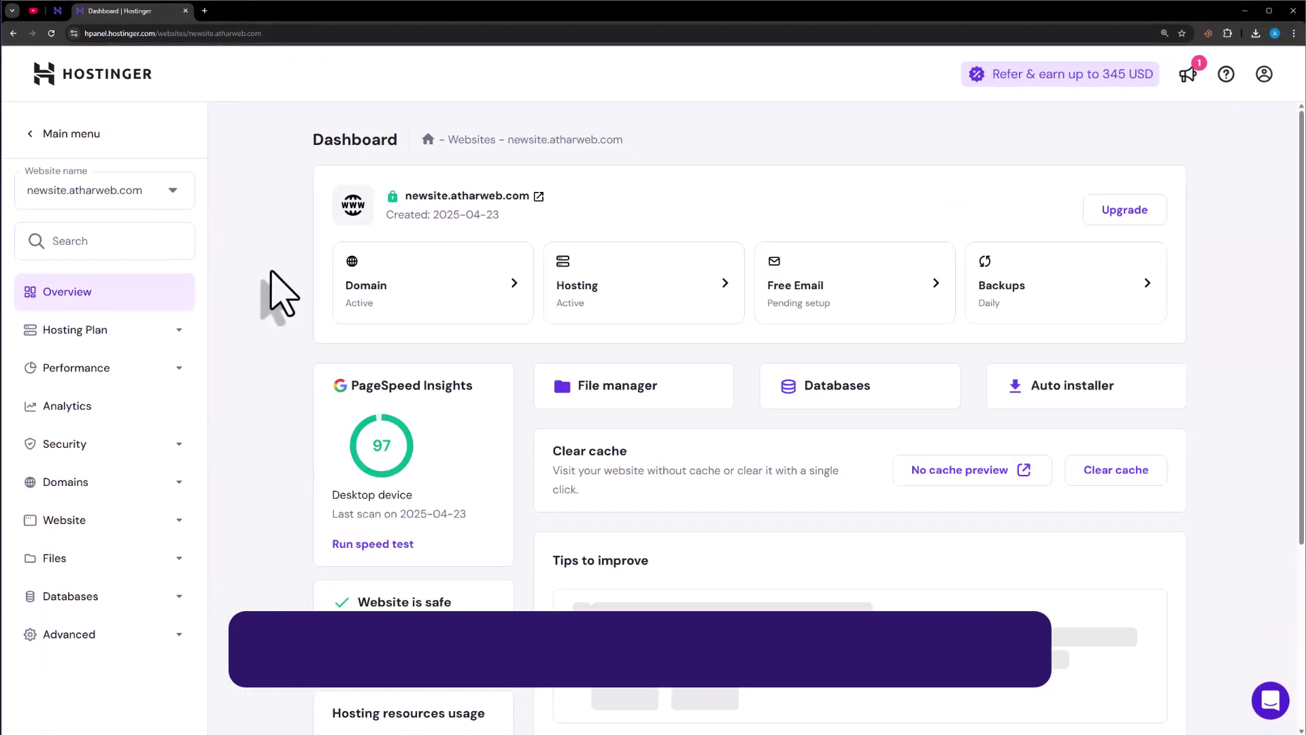
Open File Manager for newsite.atharweb.com and enter the empty public_html folder.
click(633, 395)
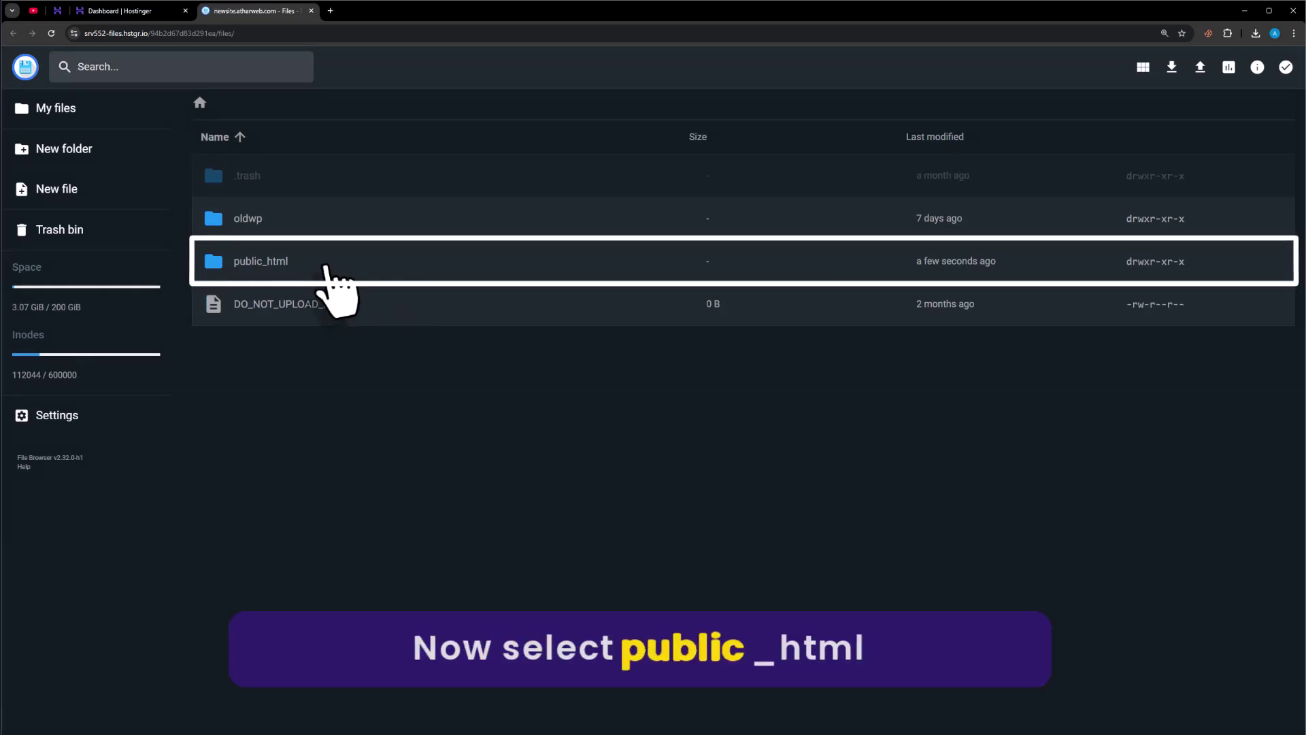
double_click(306, 265)
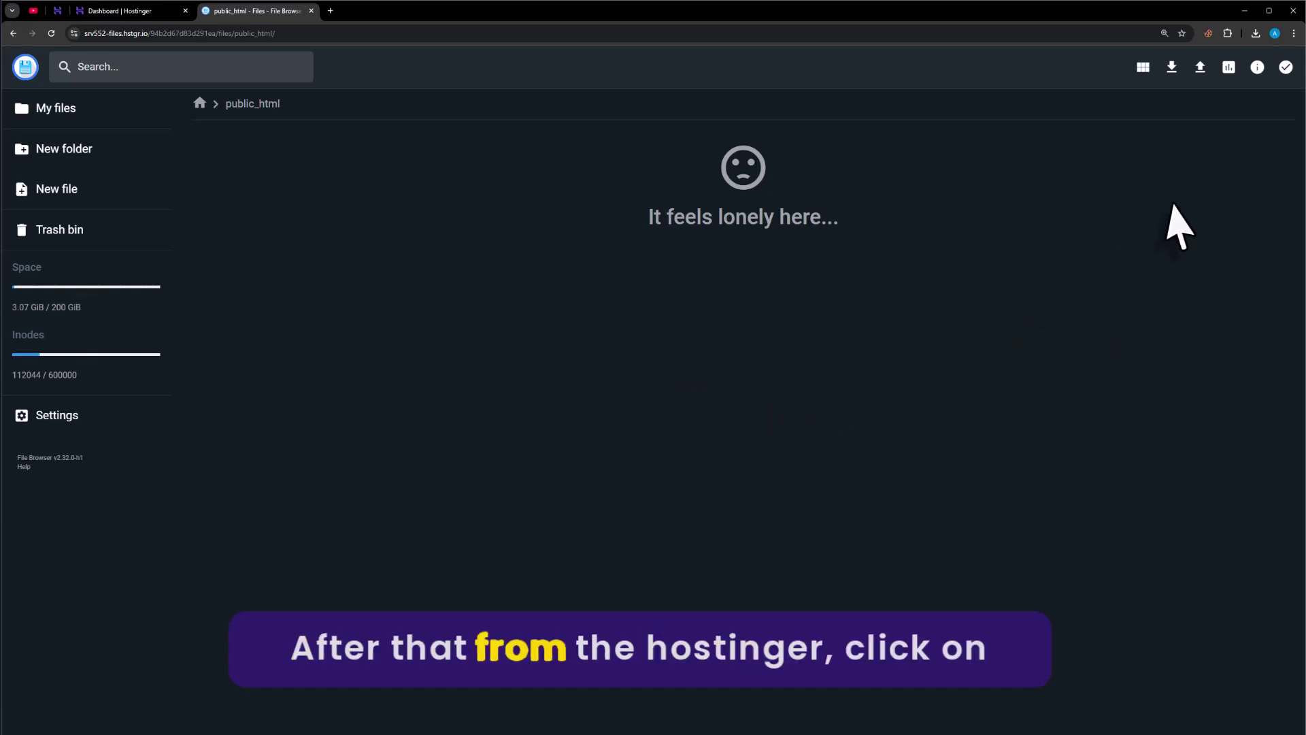
Upload react_app_build.zip from Downloads into public_html.
click(1201, 67)
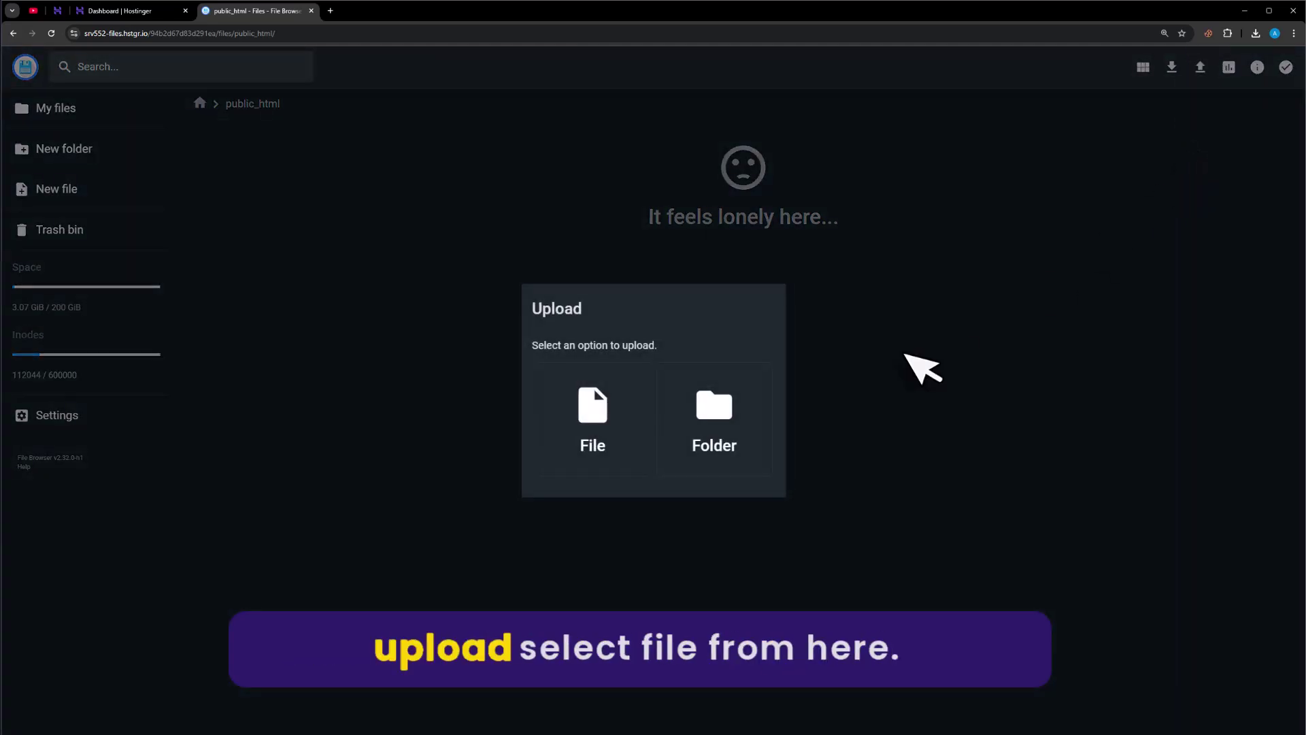
key(Return)
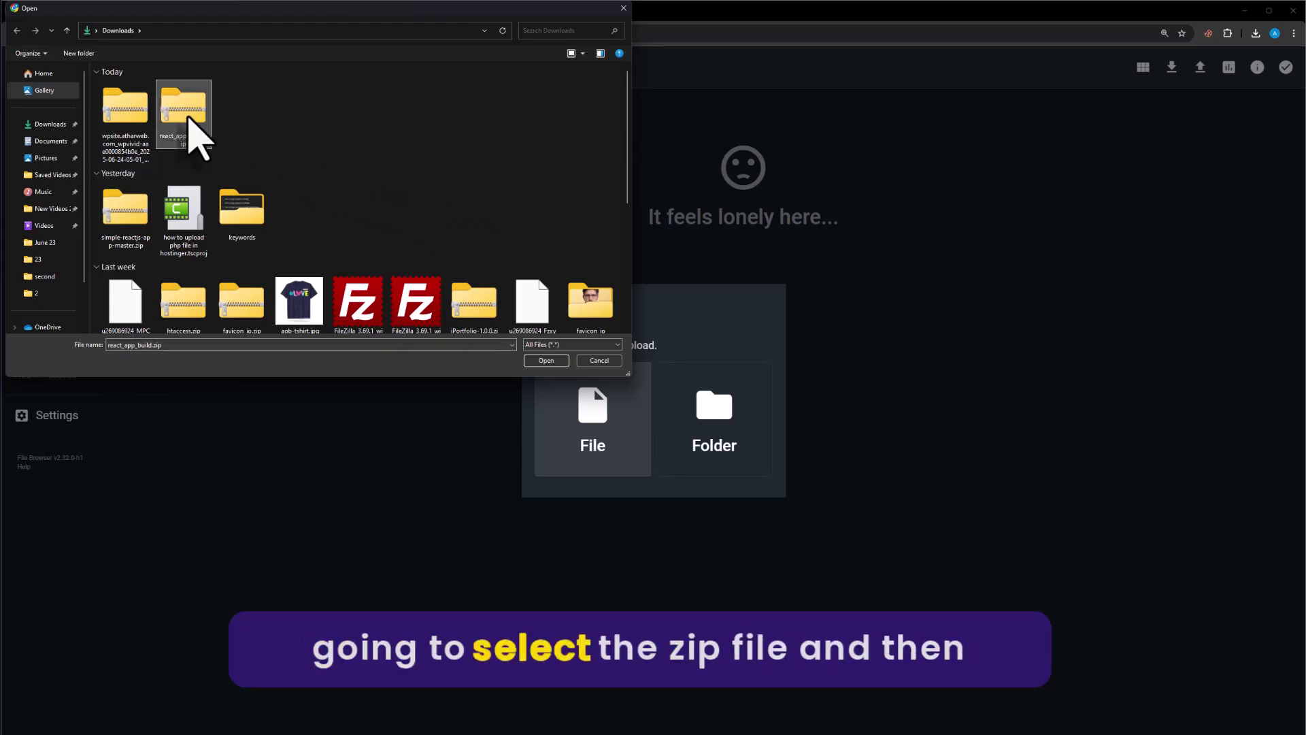
click(546, 361)
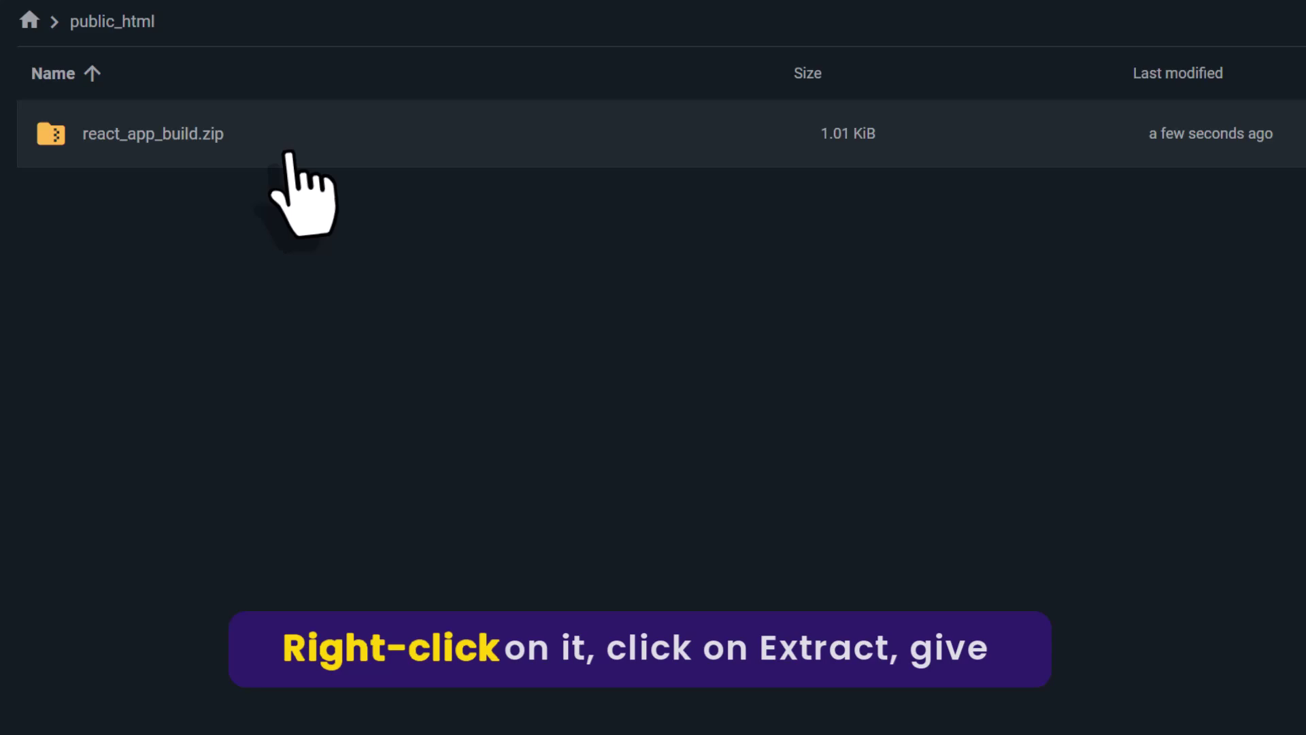
Extract react_app_build.zip into a new folder named react.
right_click(270, 136)
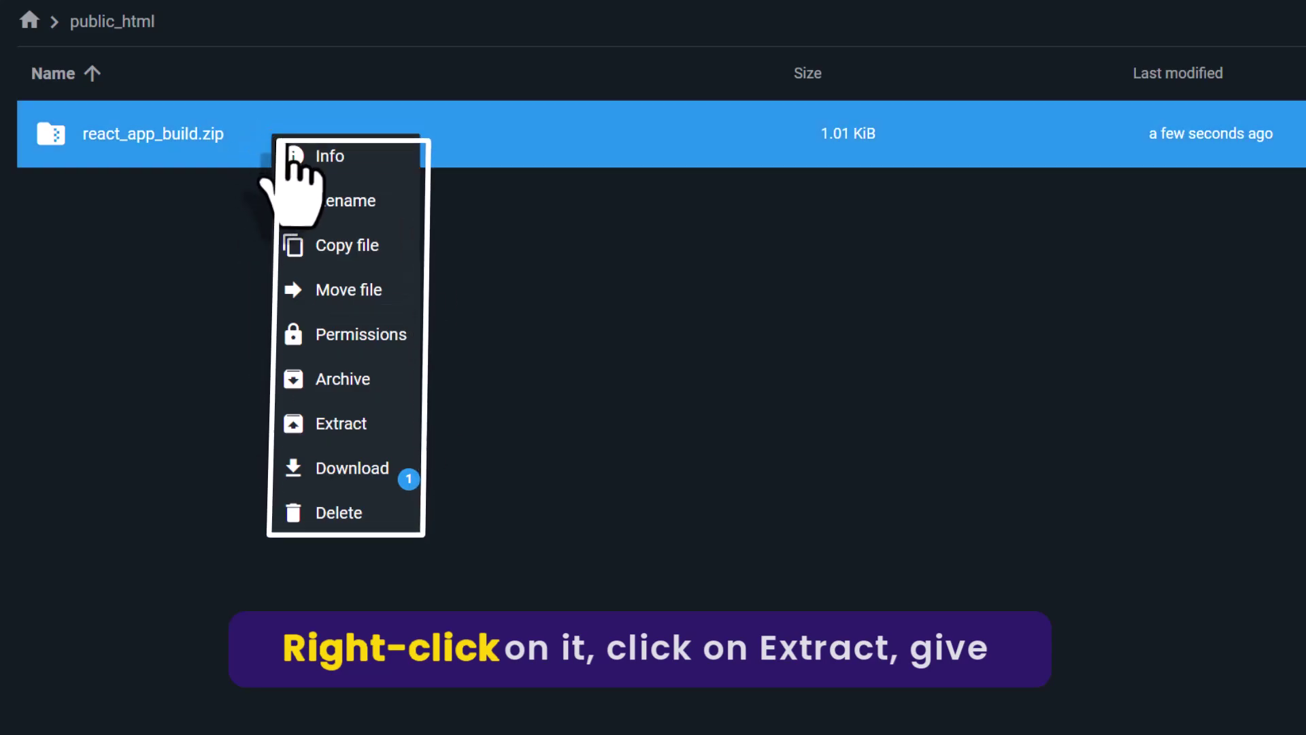
click(376, 425)
click(756, 411)
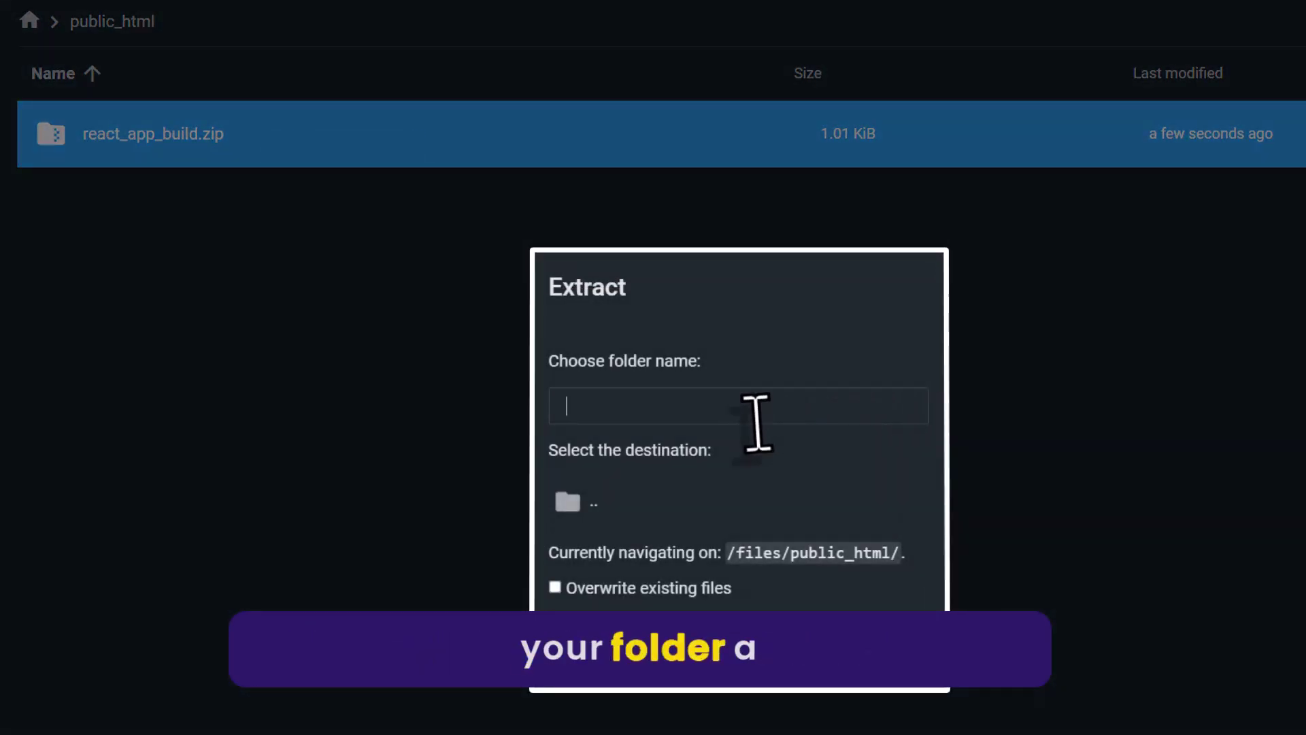
text(react)
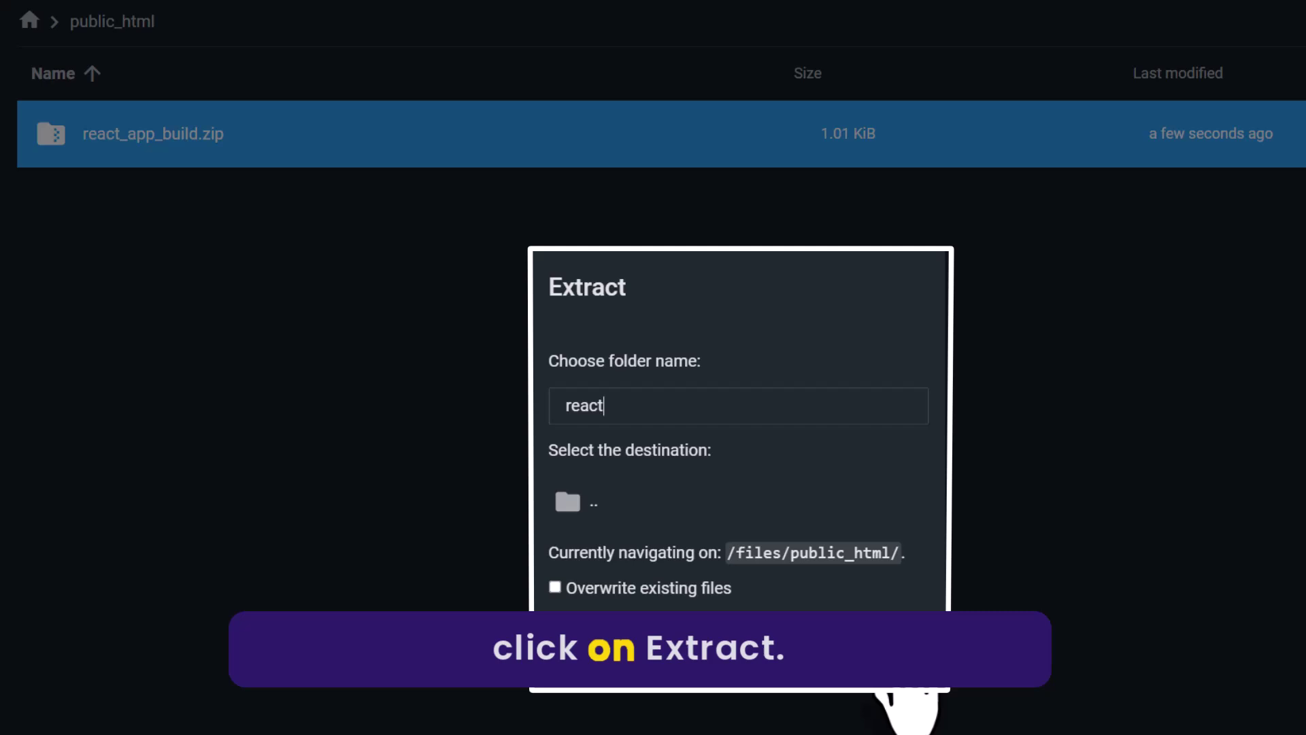
click(904, 708)
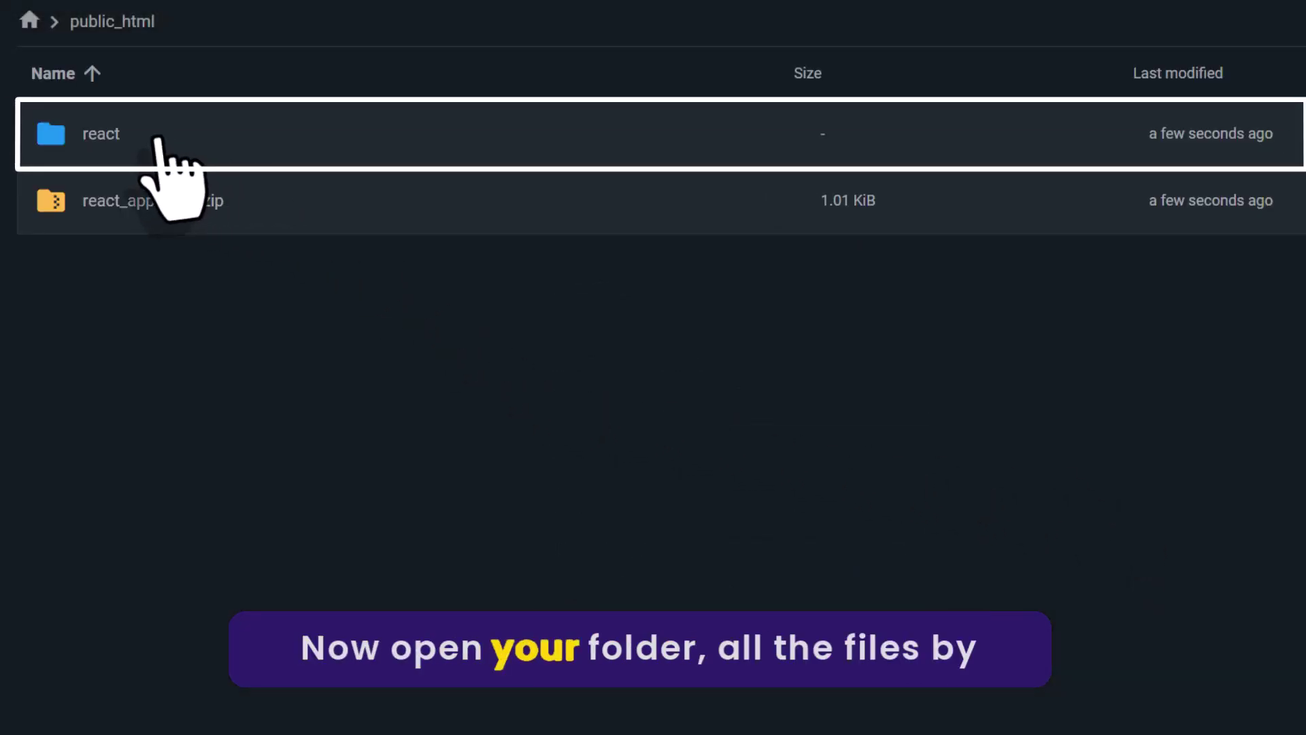
Move static and index.html out of the react folder up into public_html.
click(158, 146)
double_click(157, 139)
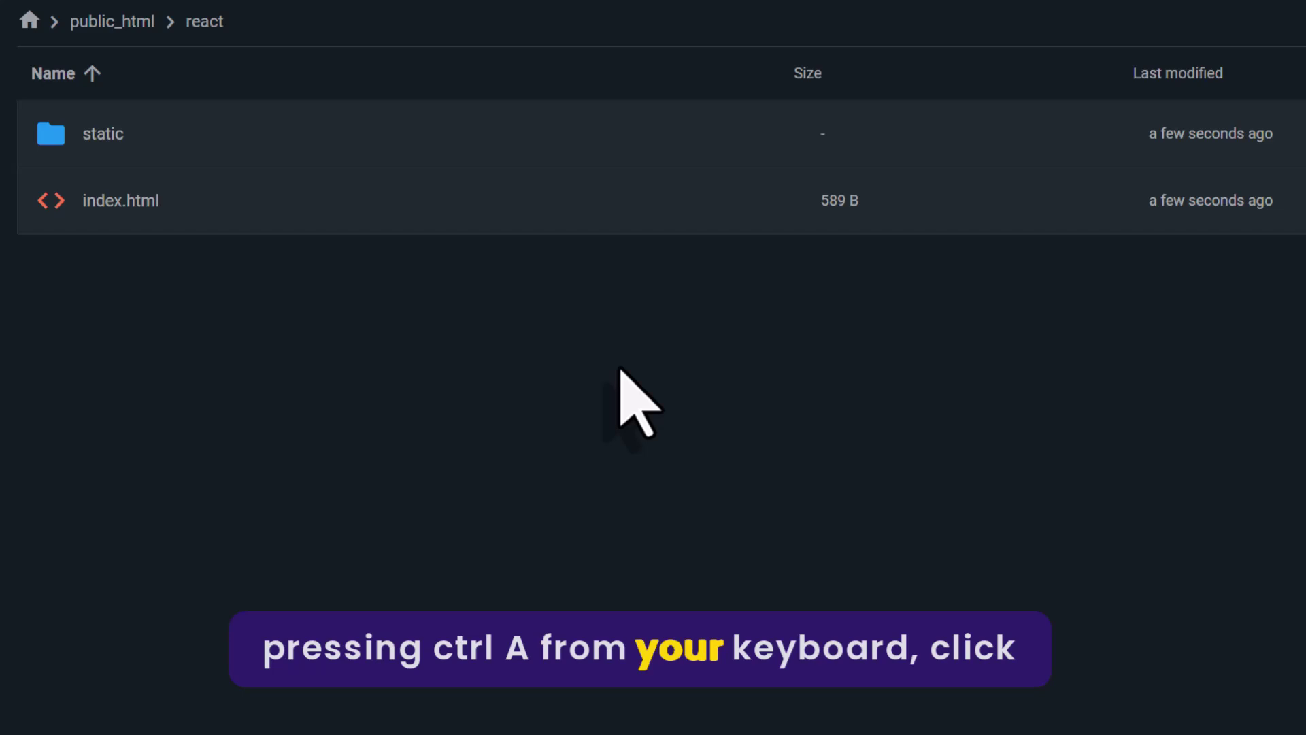
key(ctrl+a)
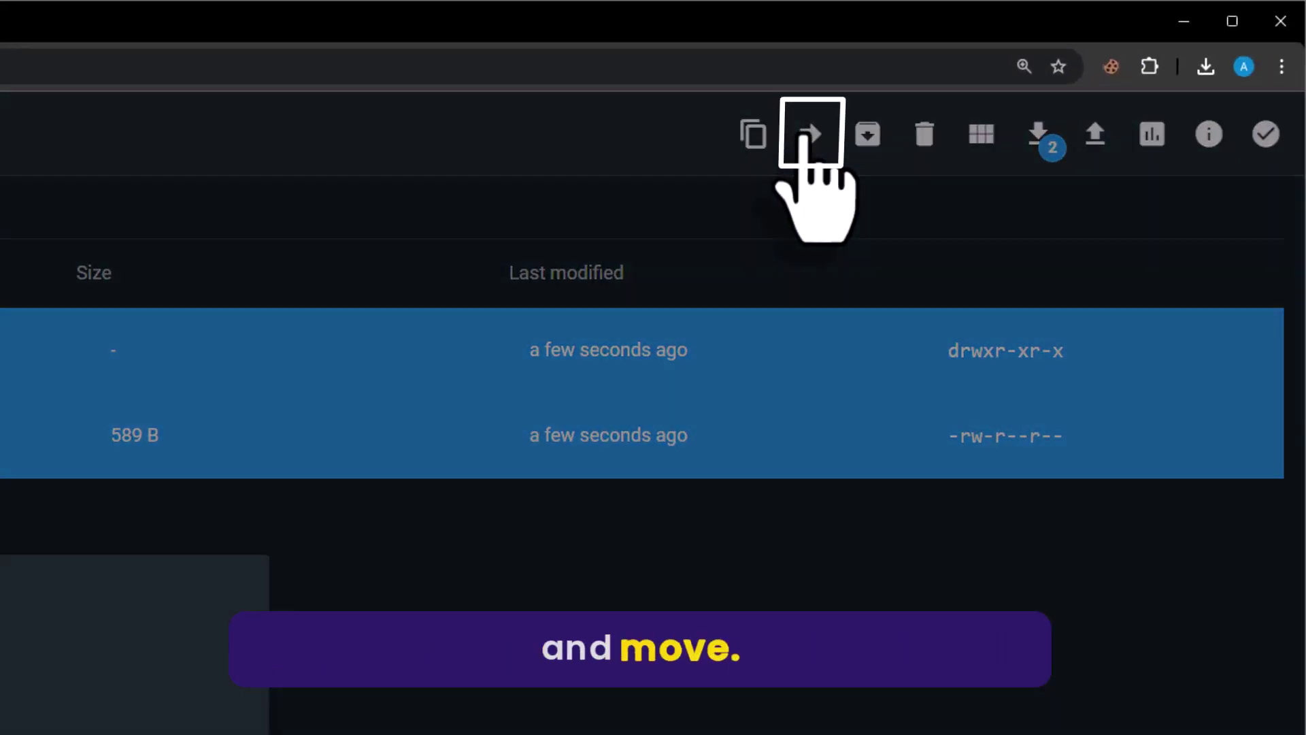
click(808, 134)
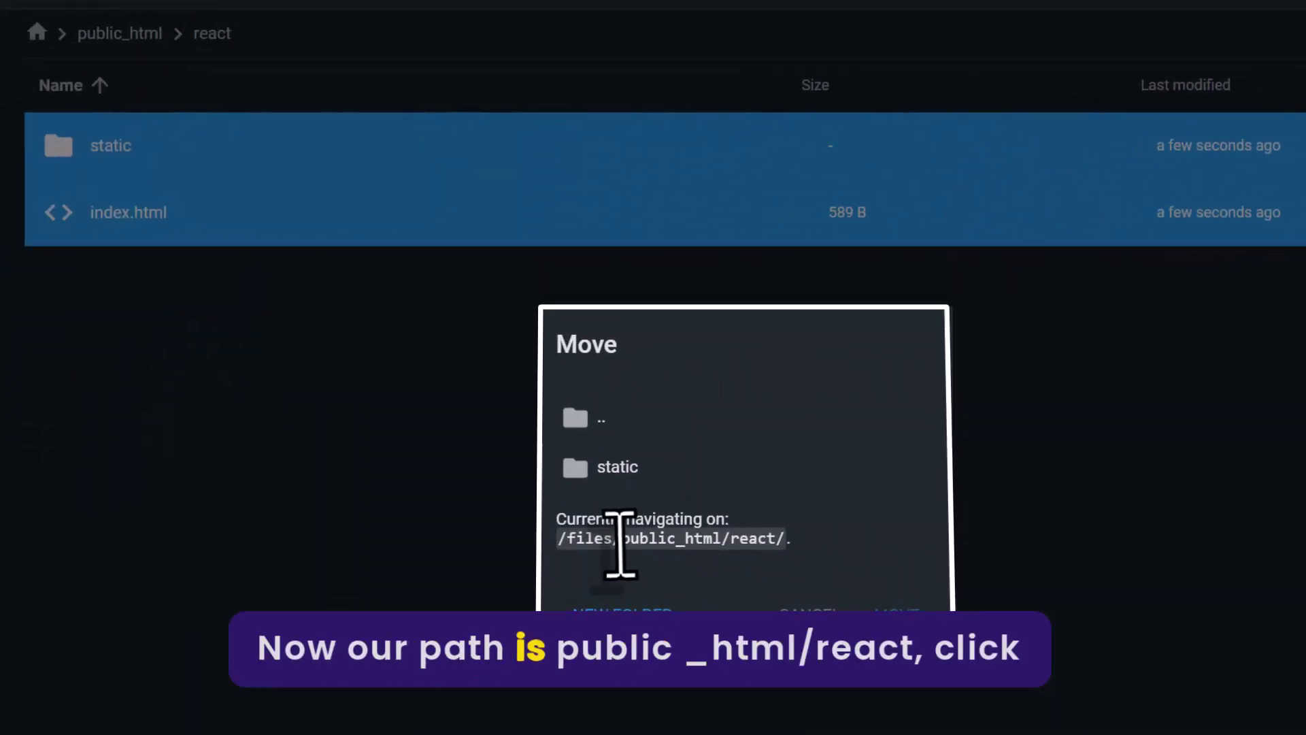
drag(620, 542, 773, 548)
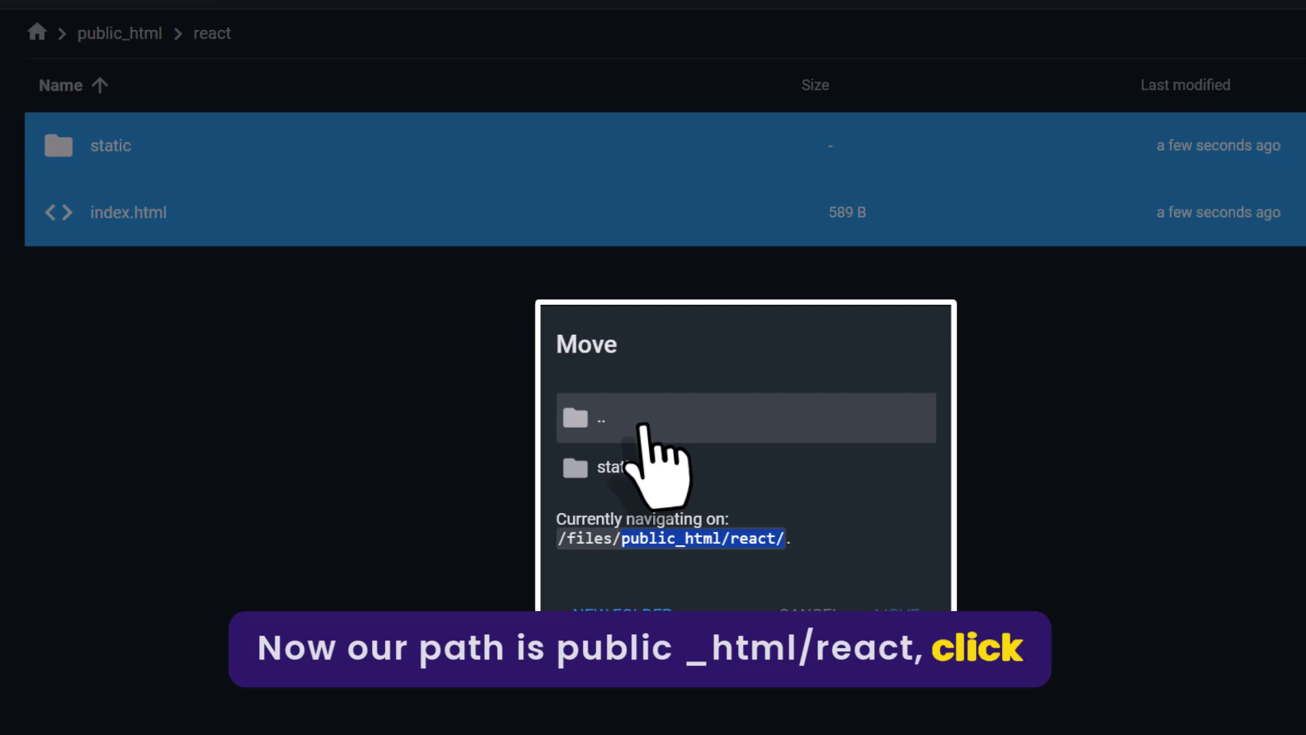
click(576, 425)
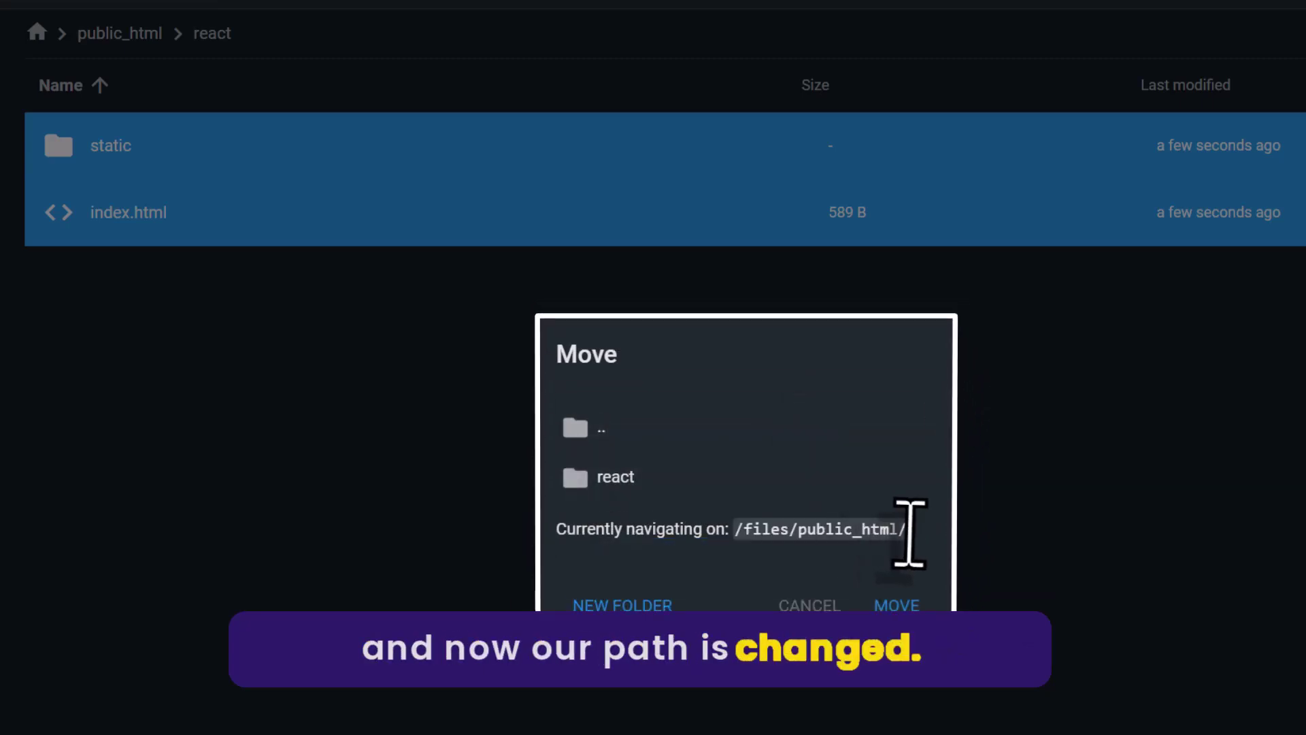
click(897, 604)
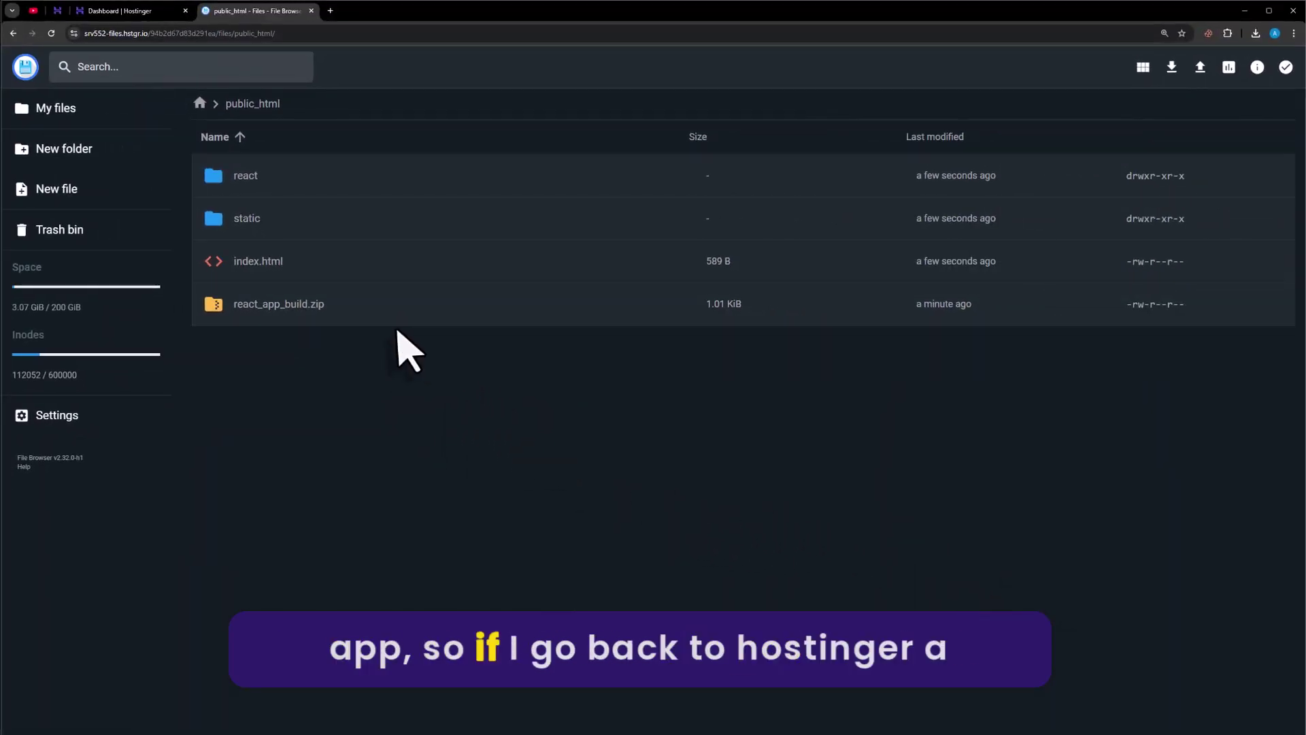
Open newsite.atharweb.com from the hPanel dashboard to confirm 'React Website Hosted on Hostinger' loads.
click(126, 12)
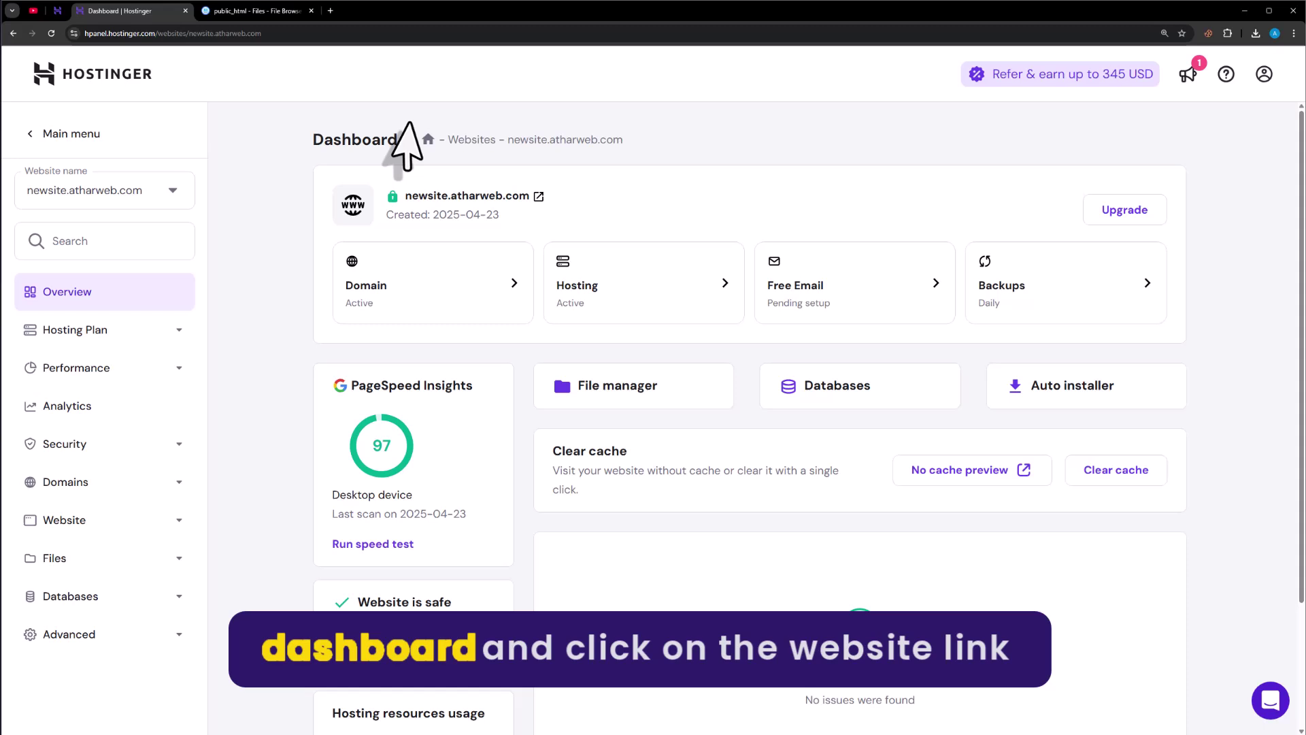
click(464, 197)
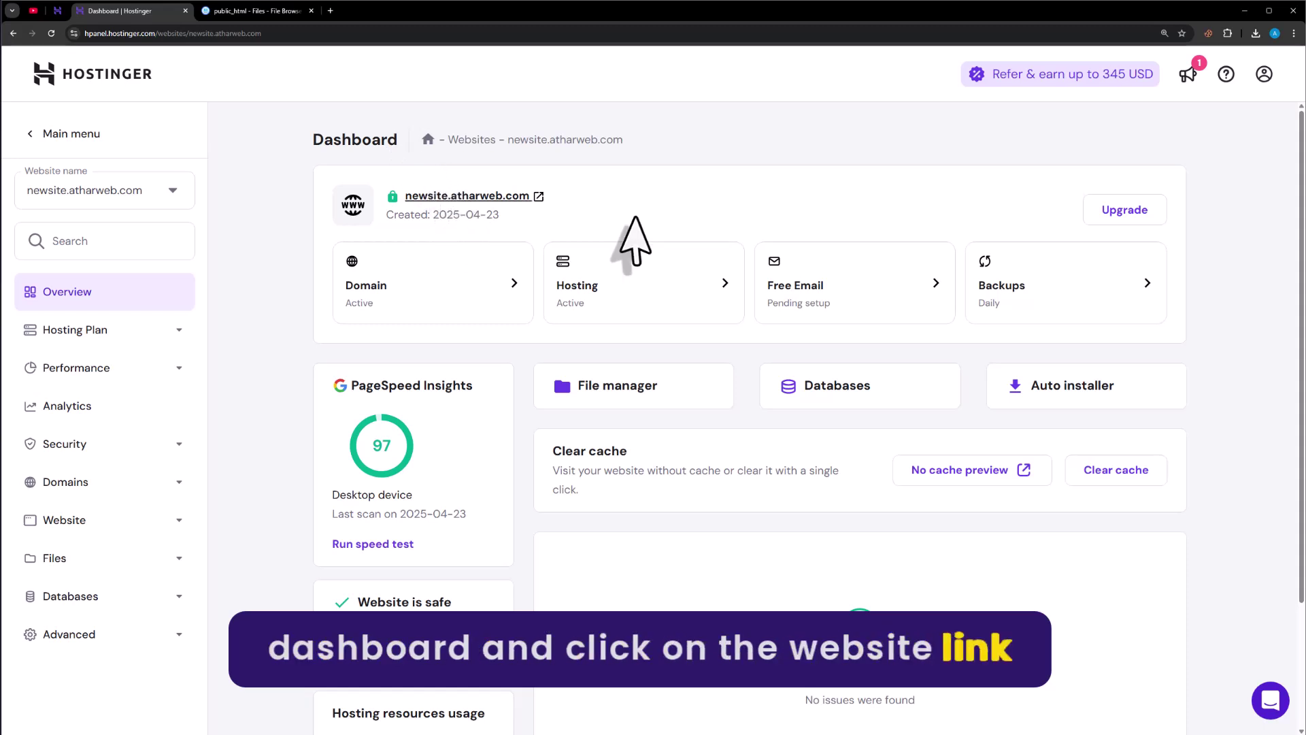